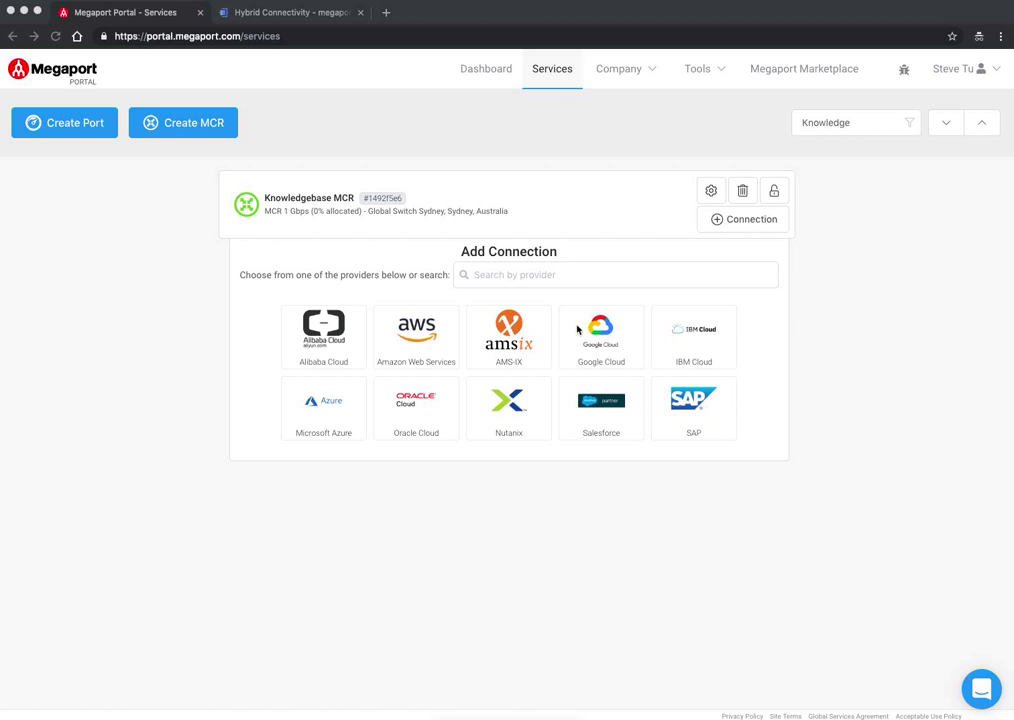
Choose Google Cloud as the provider for the Knowledgebase MCR connection and switch to the Google Cloud console's Interconnect page.
left_click(580, 330)
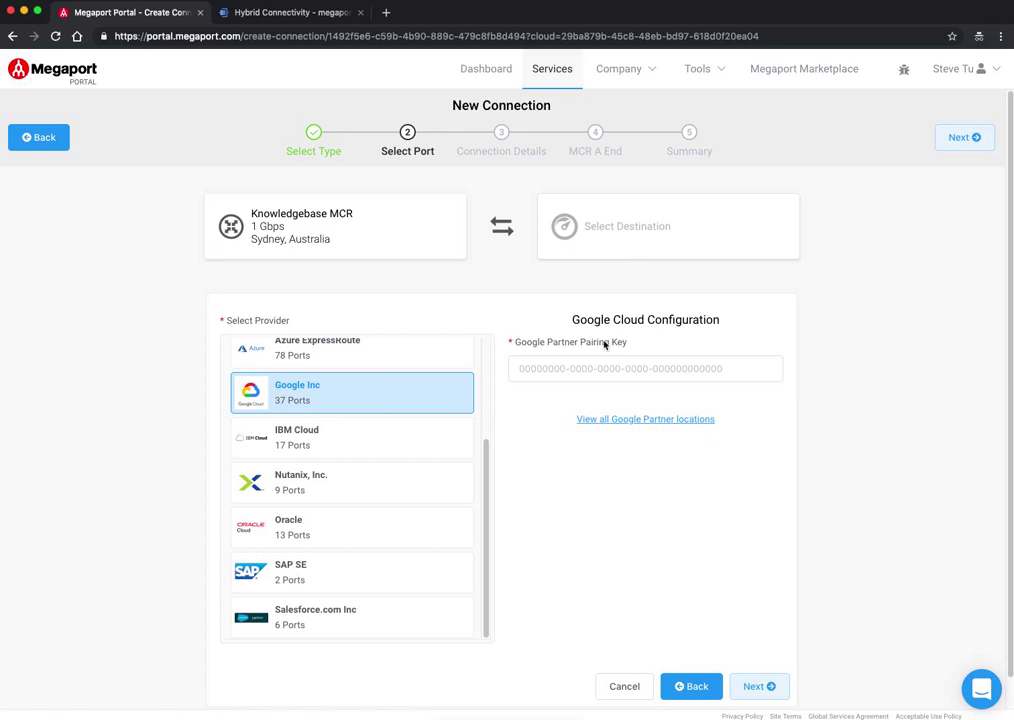
left_click(228, 17)
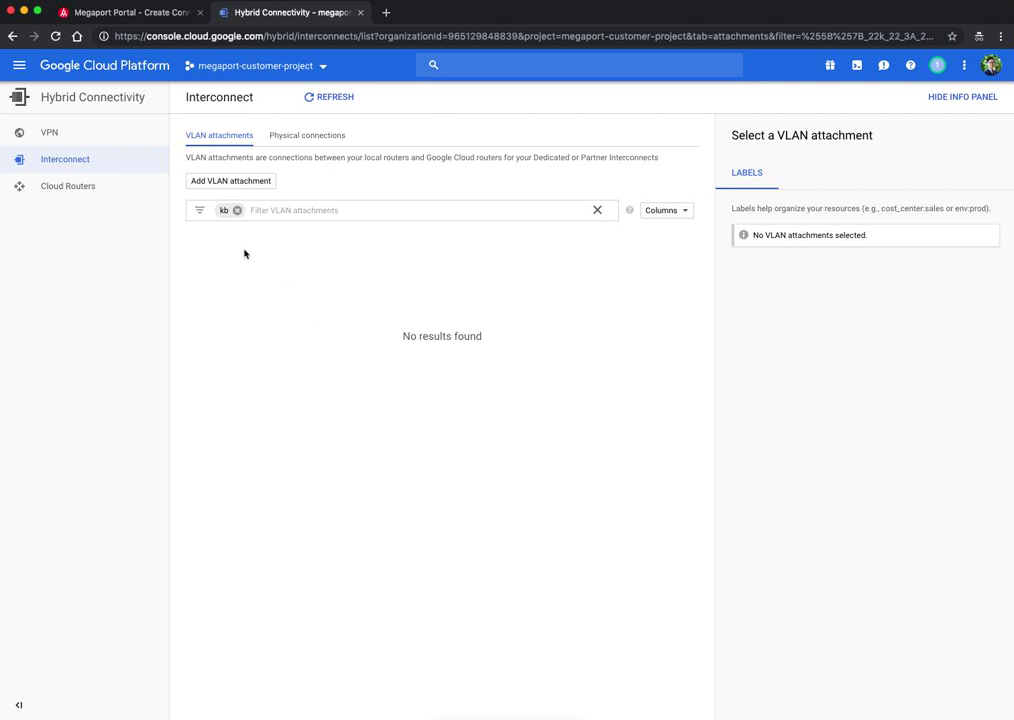
left_click(19, 65)
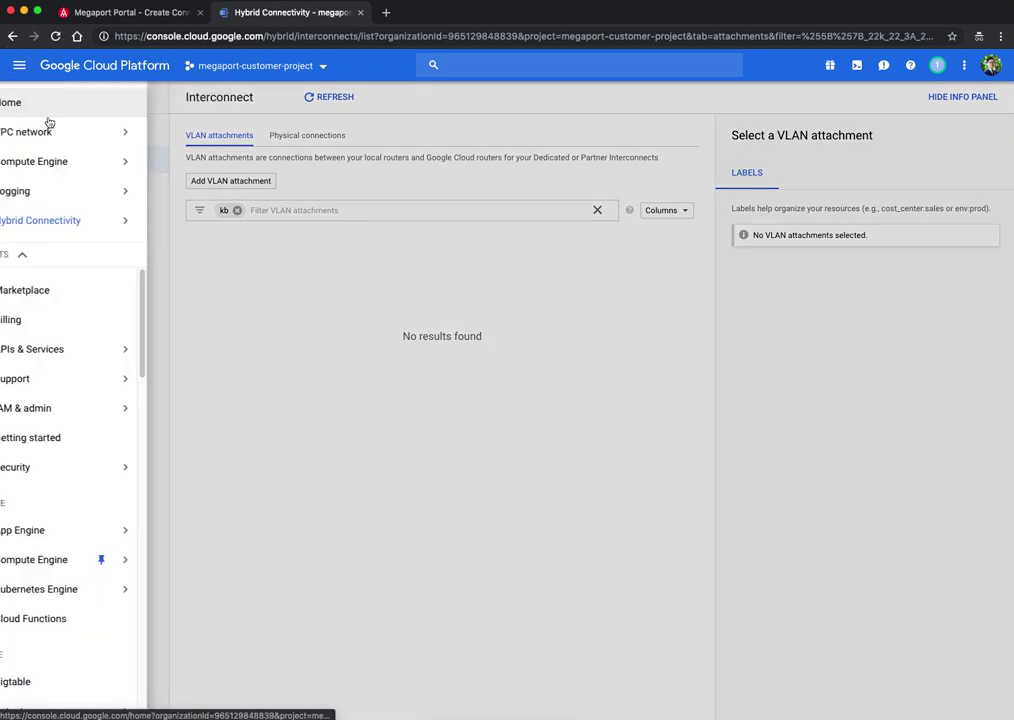
mouse_move(87, 222)
left_click(218, 249)
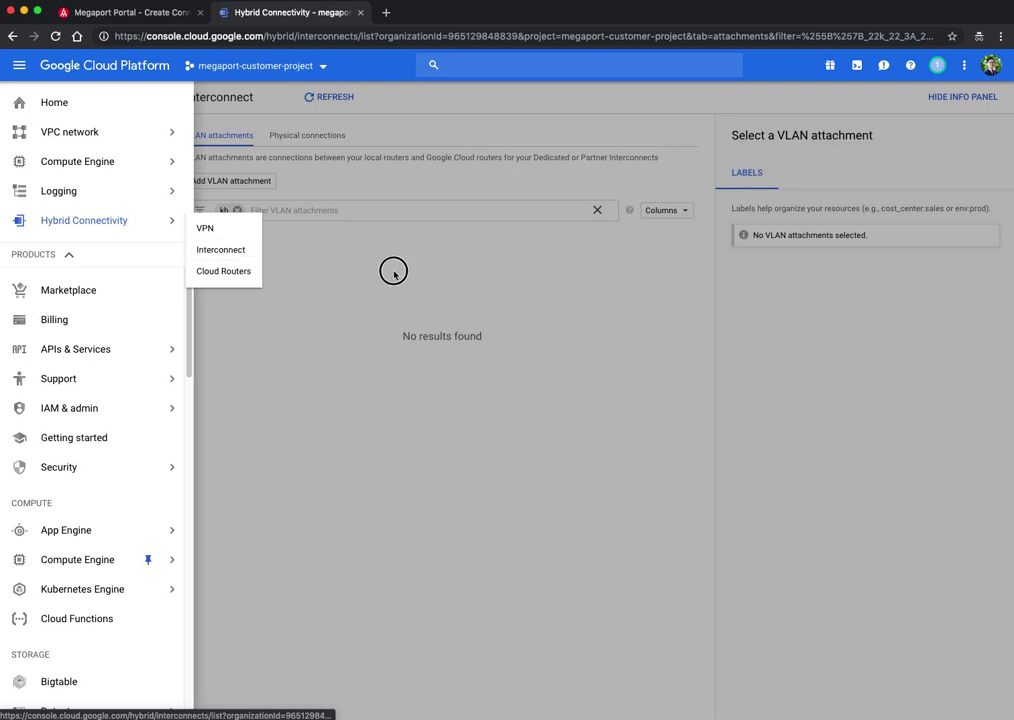
Start adding a VLAN attachment of type Partner Interconnect, using an existing service provider.
left_click(252, 182)
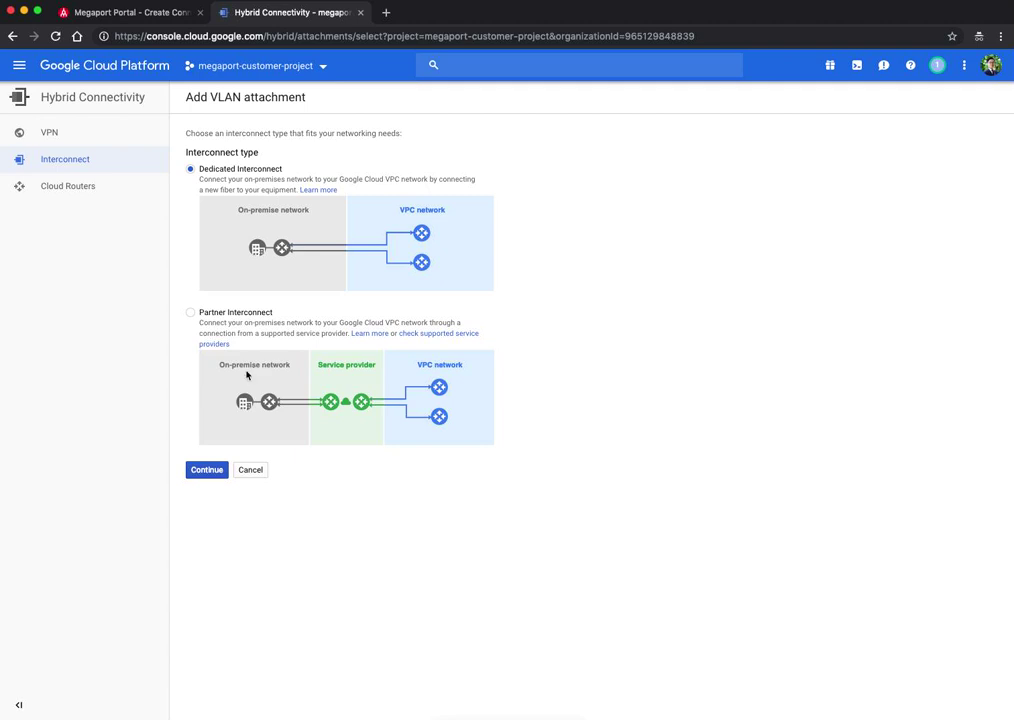
left_click(191, 315)
left_click(209, 471)
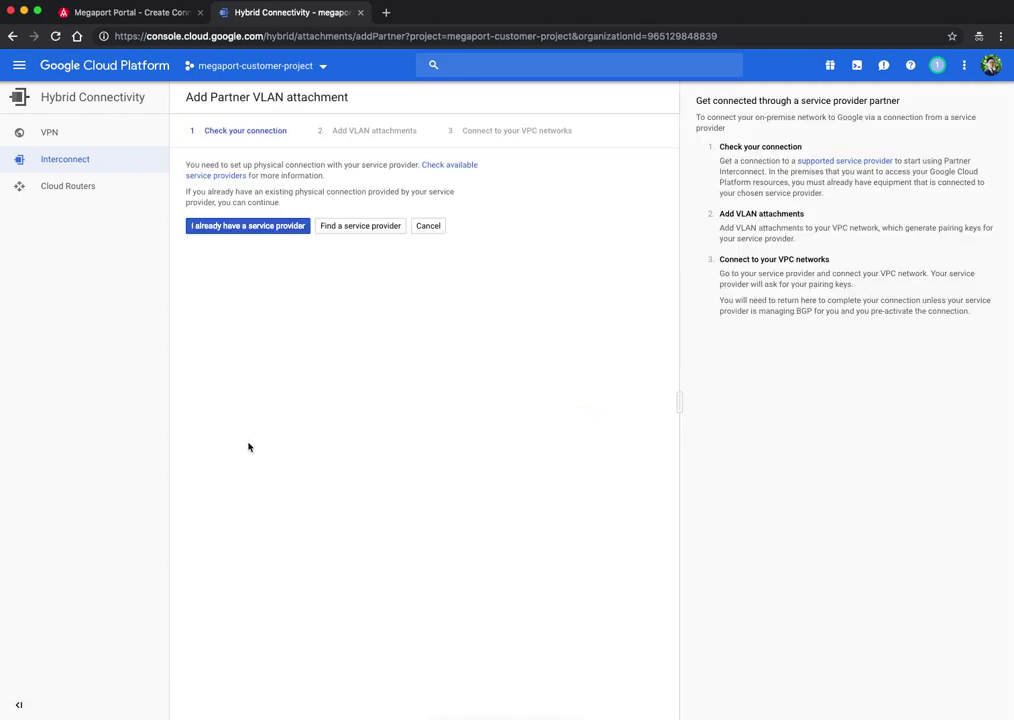
left_click(228, 227)
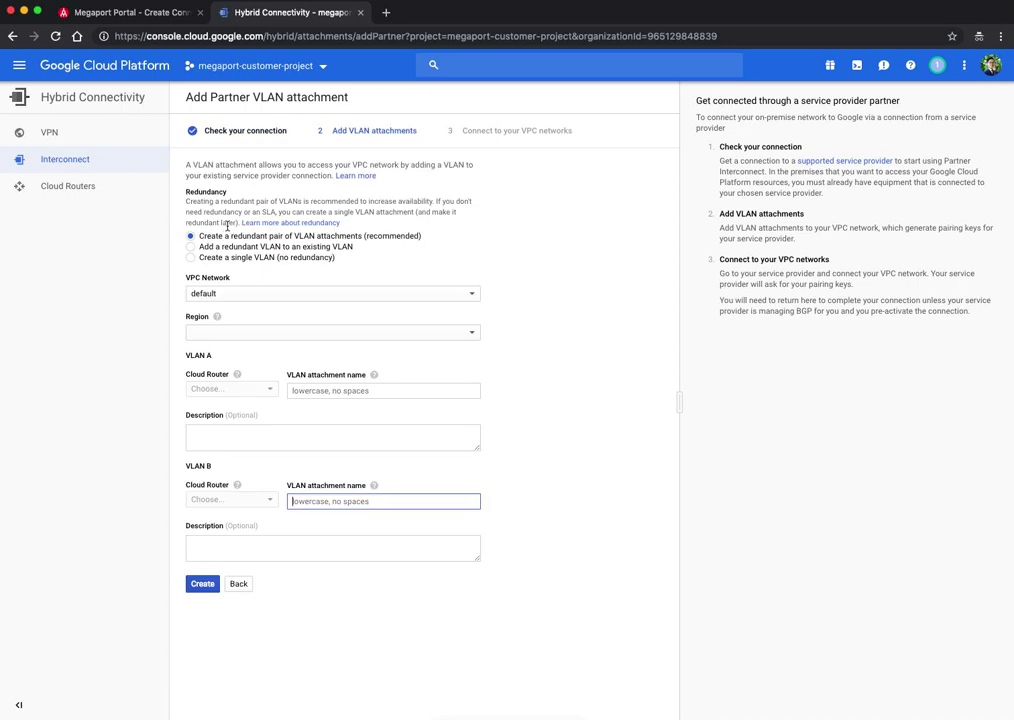
Configure a single VLAN without redundancy on the mp-demo-mcr-stu VPC network in the australia-southeast1 region.
left_click(222, 259)
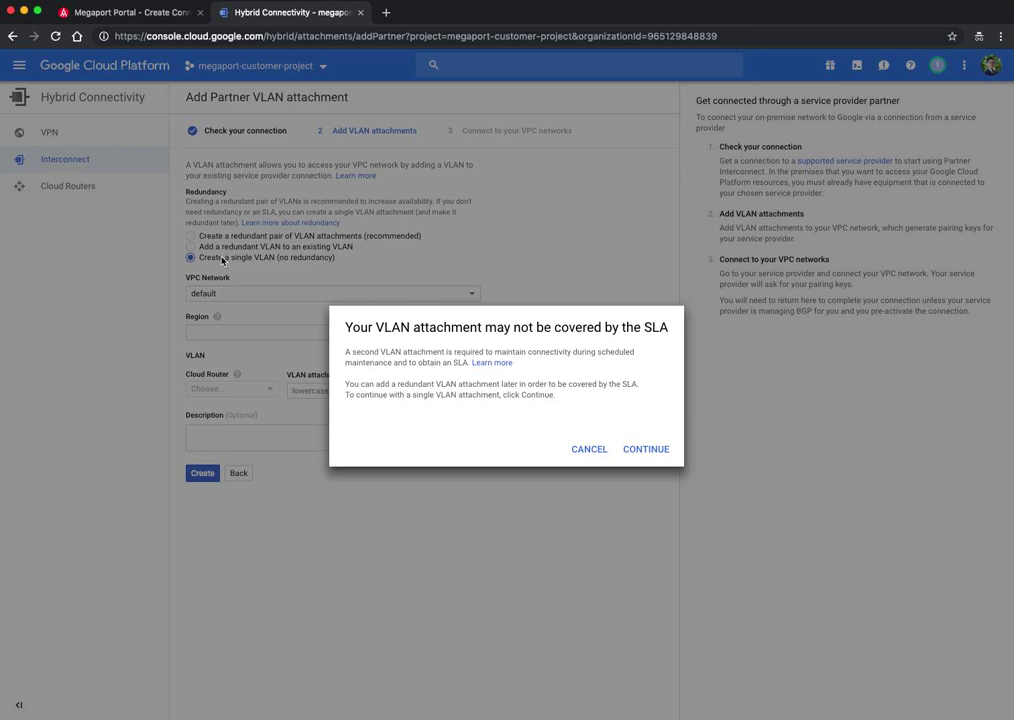
left_click(646, 450)
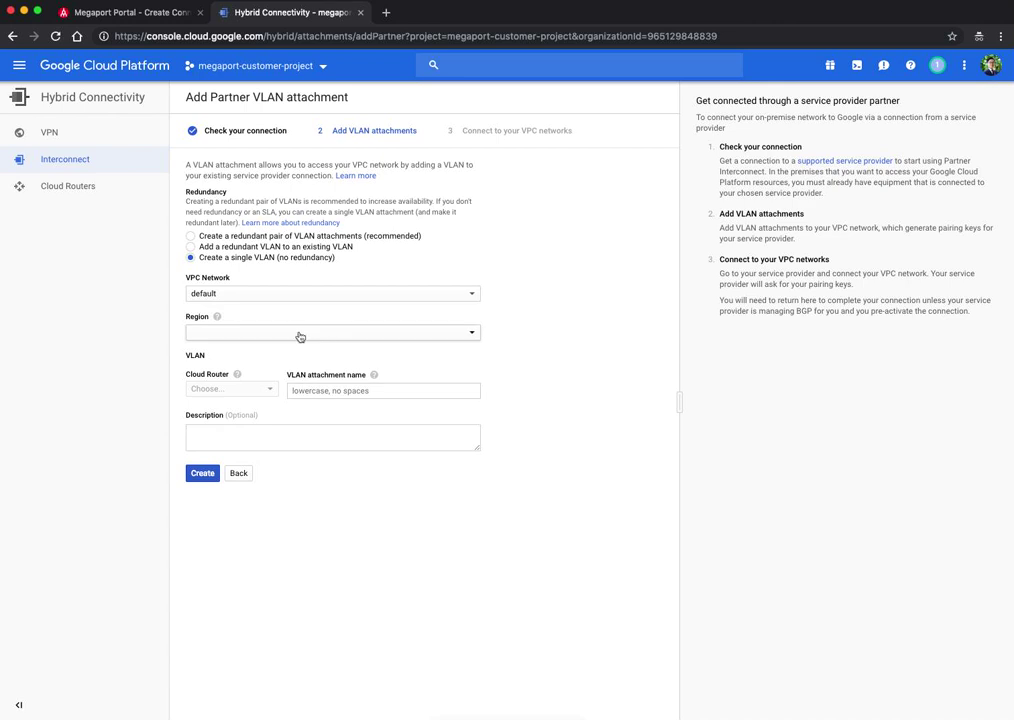
left_click(295, 294)
left_click(250, 313)
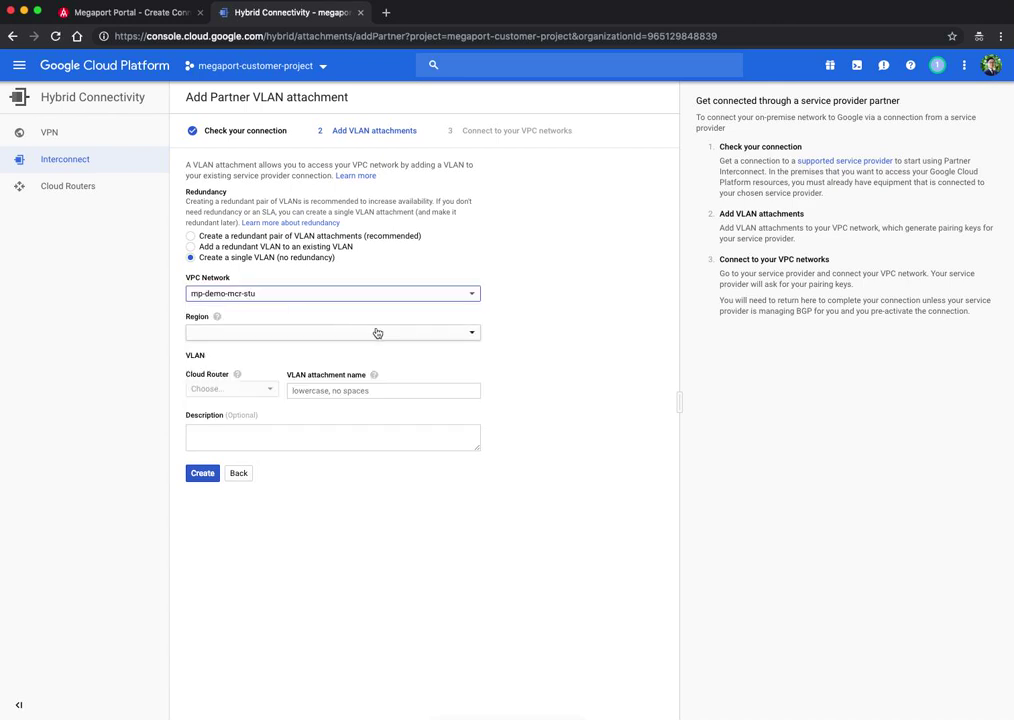
left_click(407, 339)
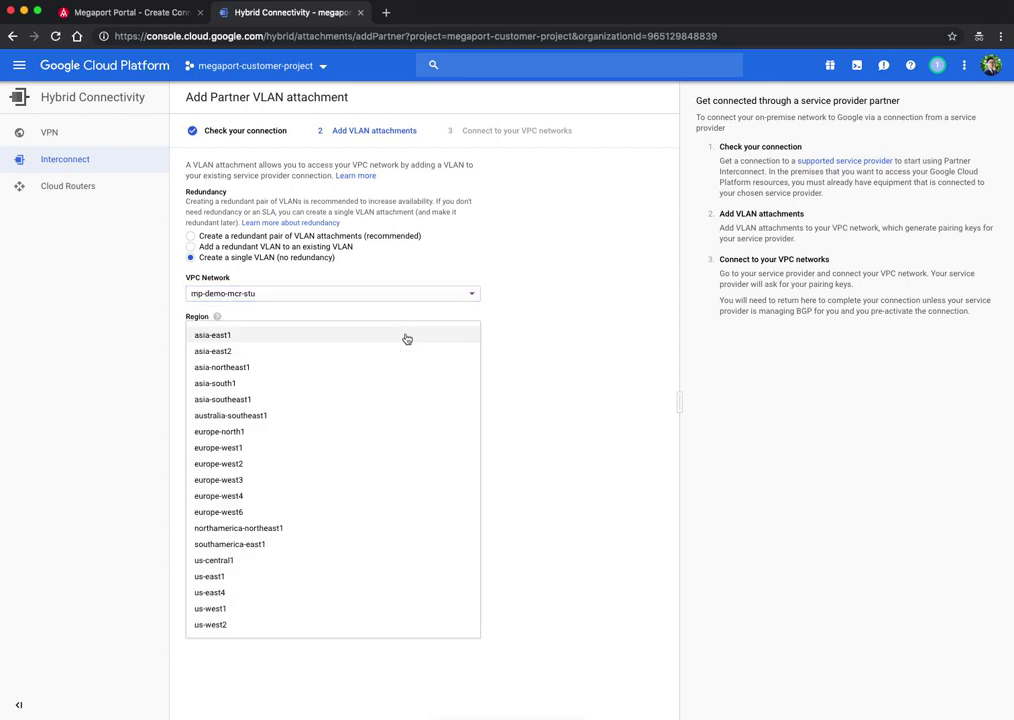
left_click(255, 416)
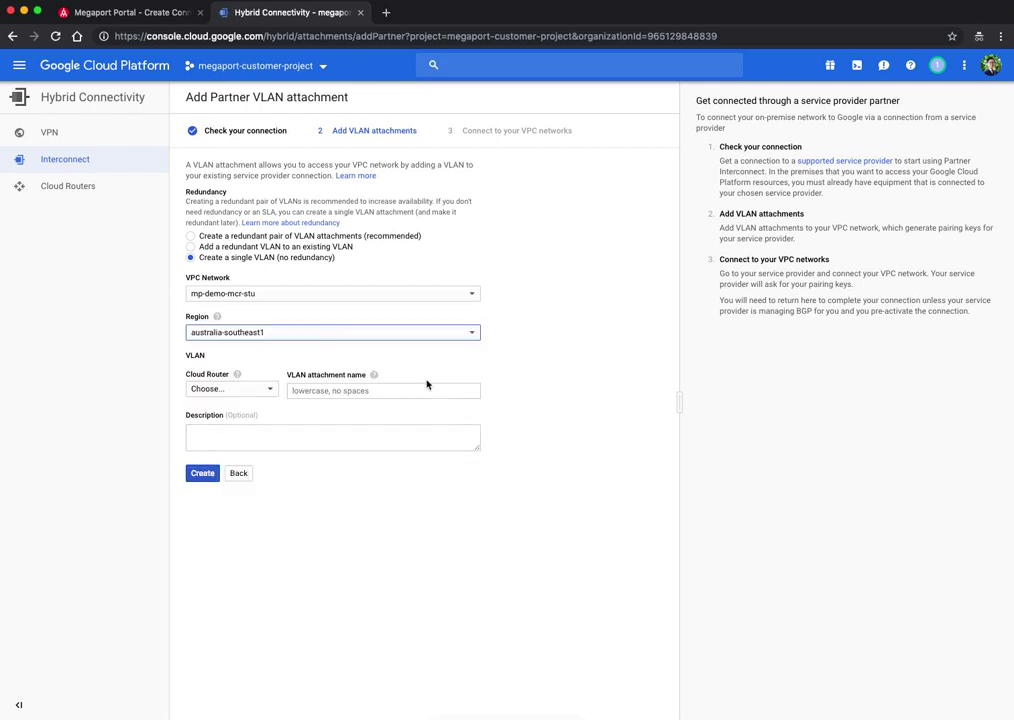
Create a new cloud router named kbcloudrouter01 for the VLAN attachment.
left_click(228, 390)
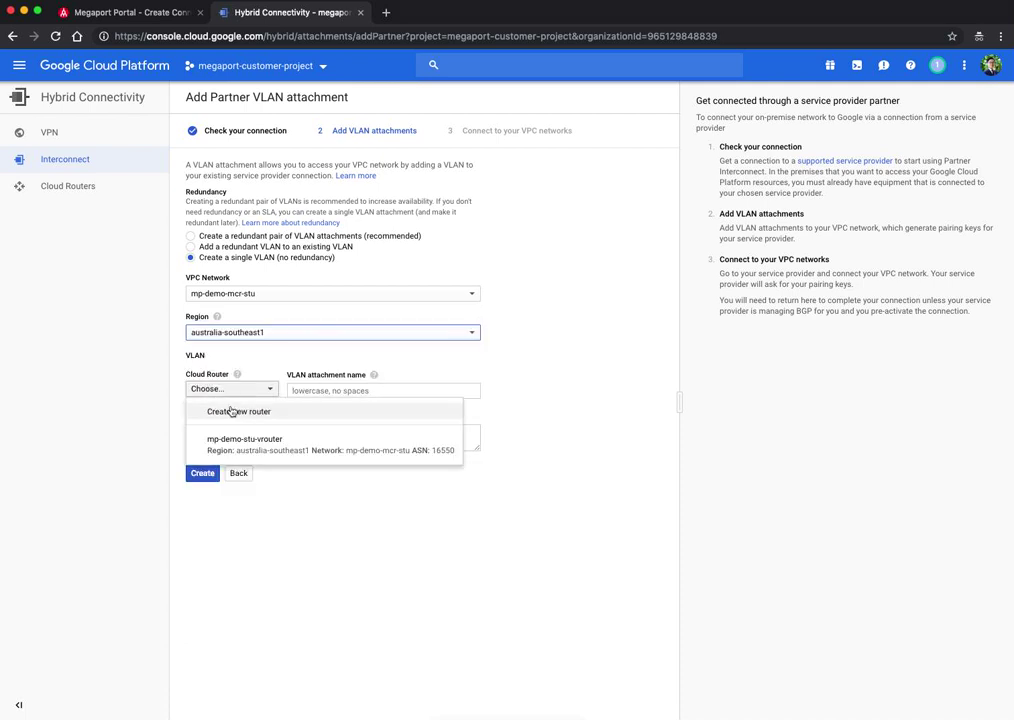
left_click(234, 412)
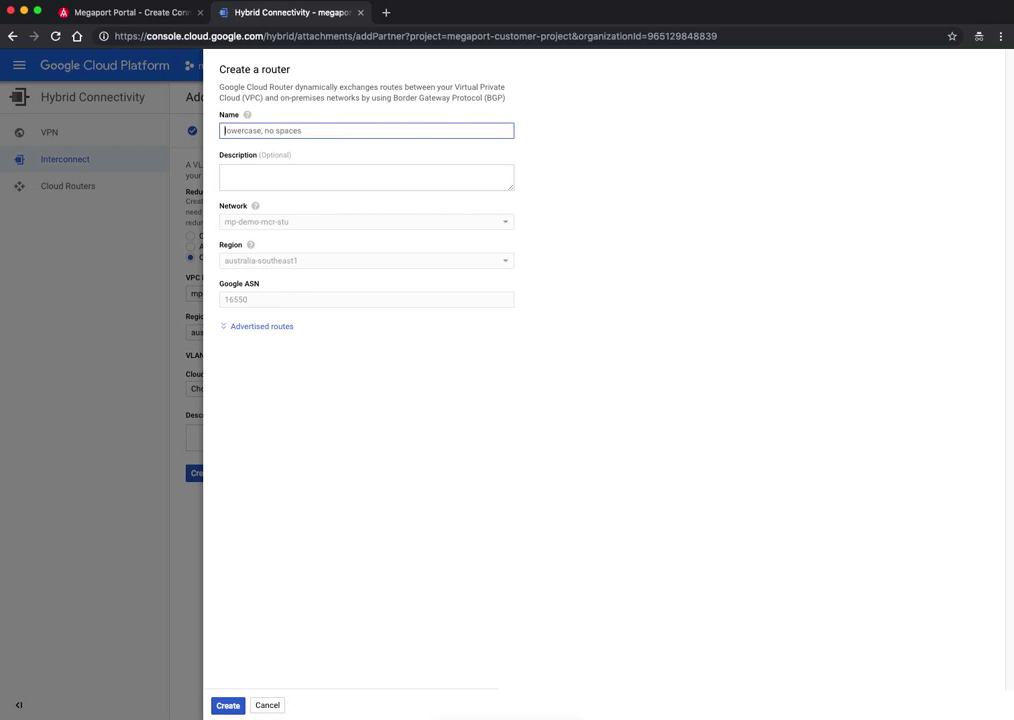
type("kbcloudrouter01")
left_click(227, 706)
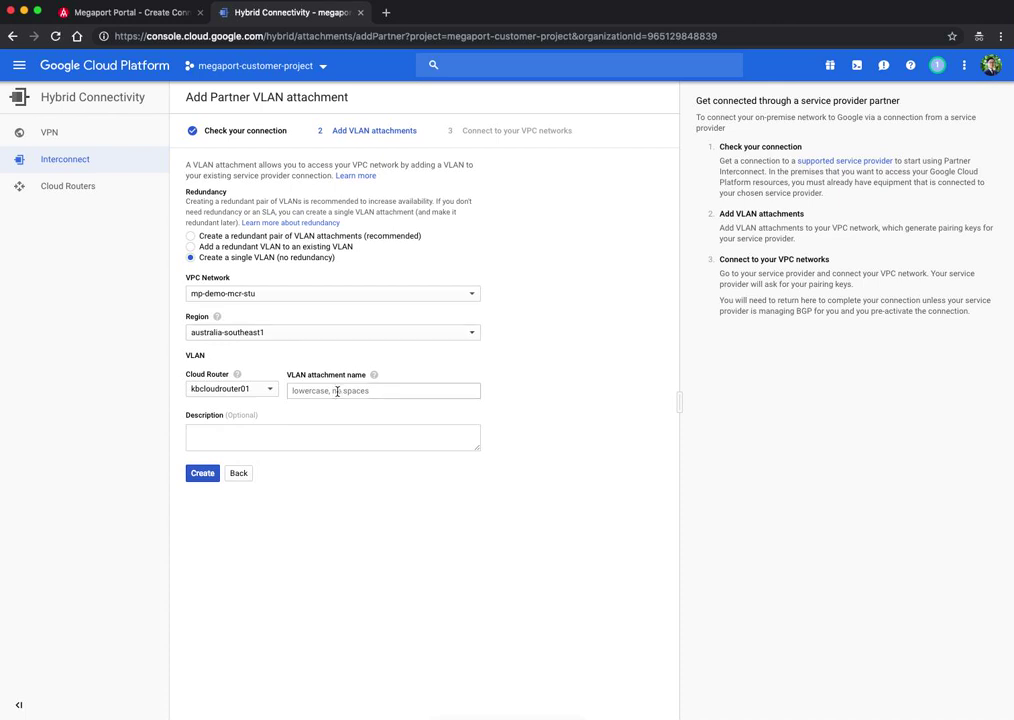
Name the VLAN attachment kbvlanattachment01 and create it.
left_click(336, 391)
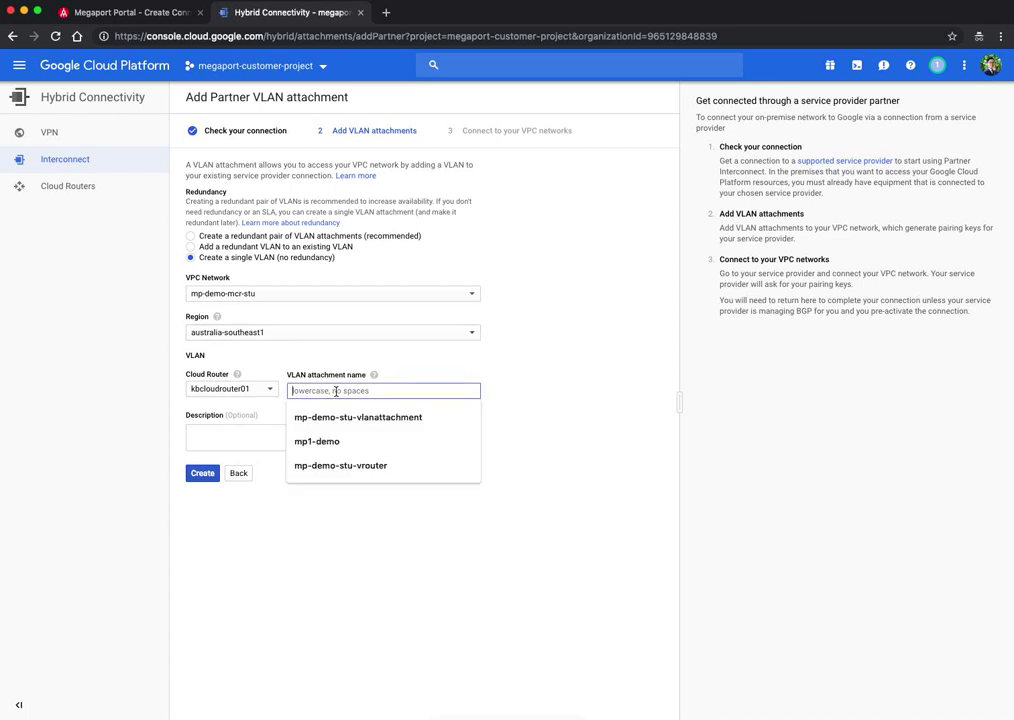
type("kbvla")
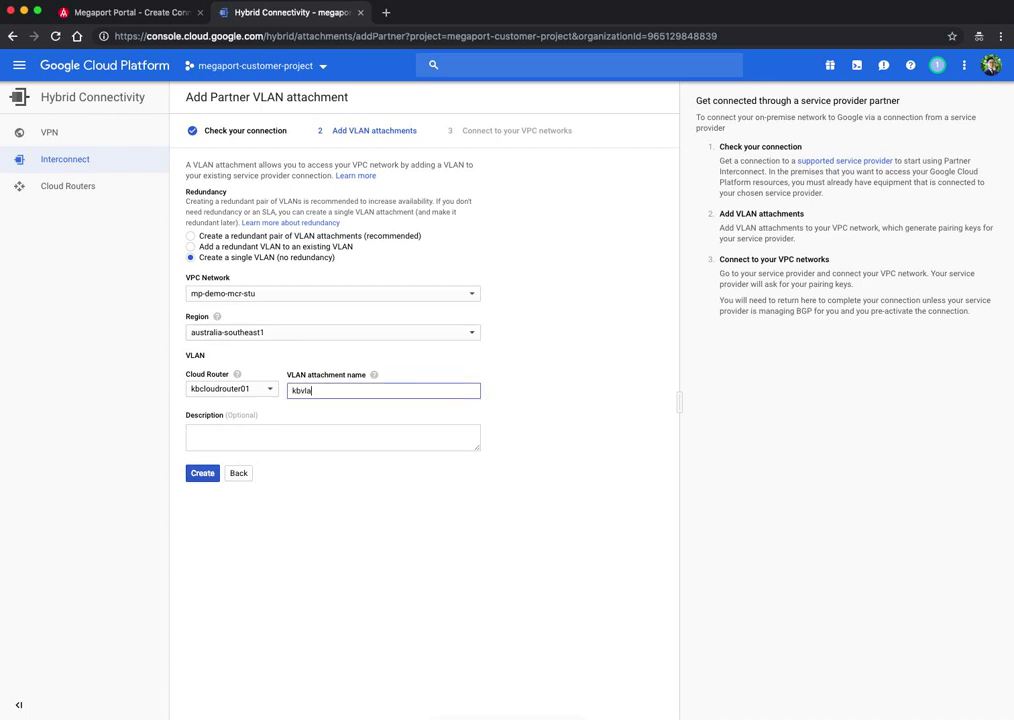
type("nattachment01")
left_click(201, 474)
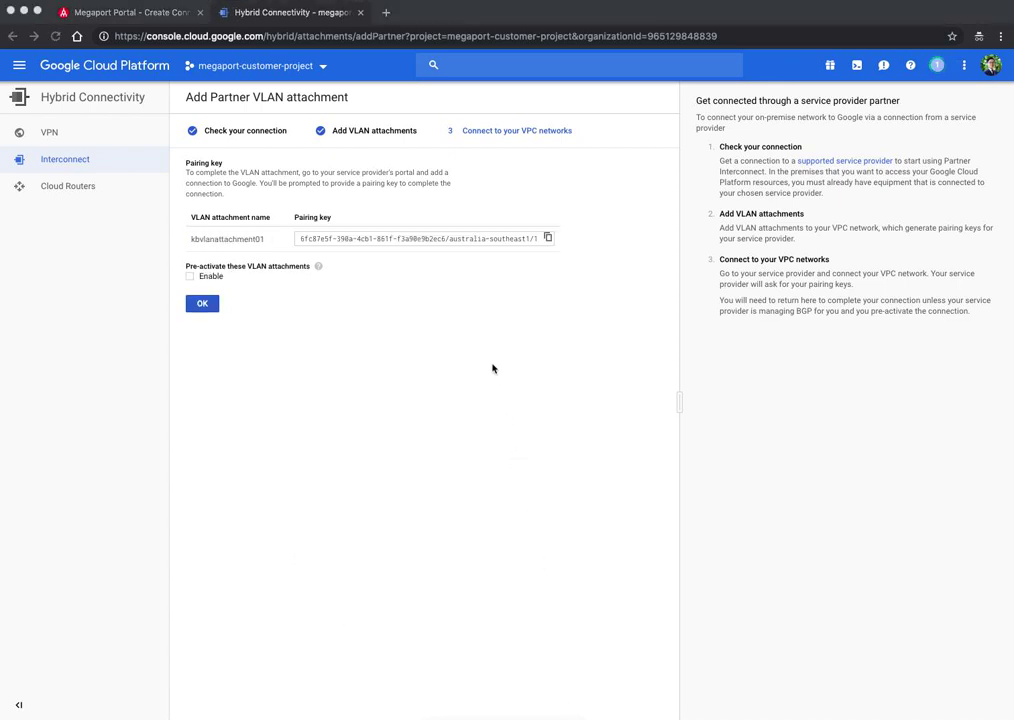
Copy the attachment's pairing key into the Google Partner Pairing Key field of the Megaport portal and choose the Sydney (syd-zone1-1660) port.
left_click(548, 238)
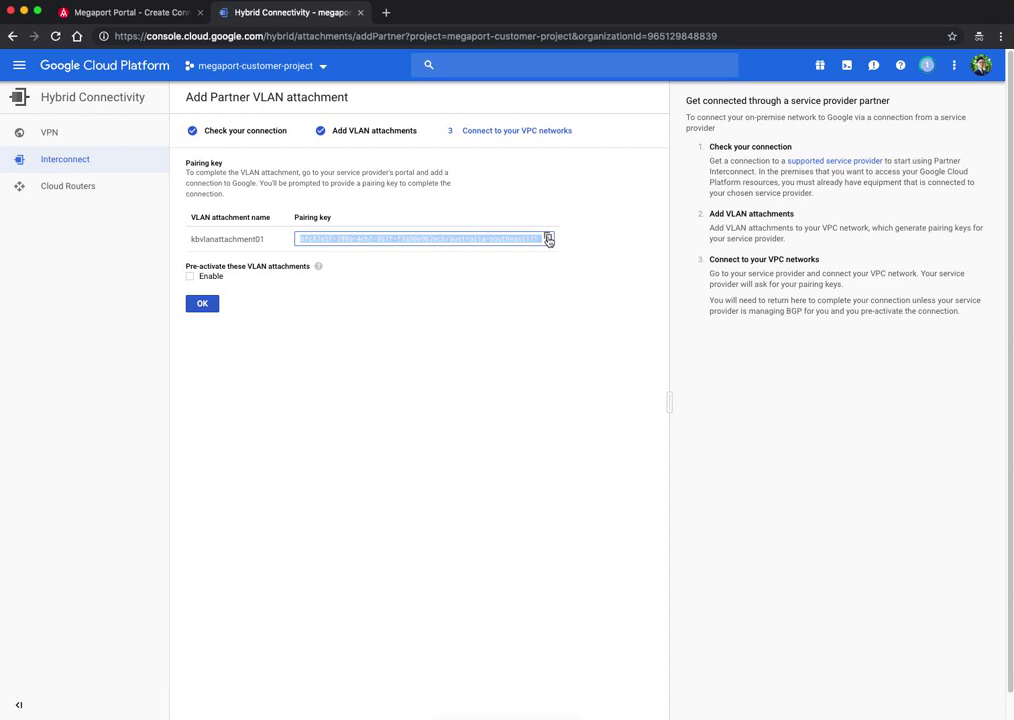
left_click(126, 18)
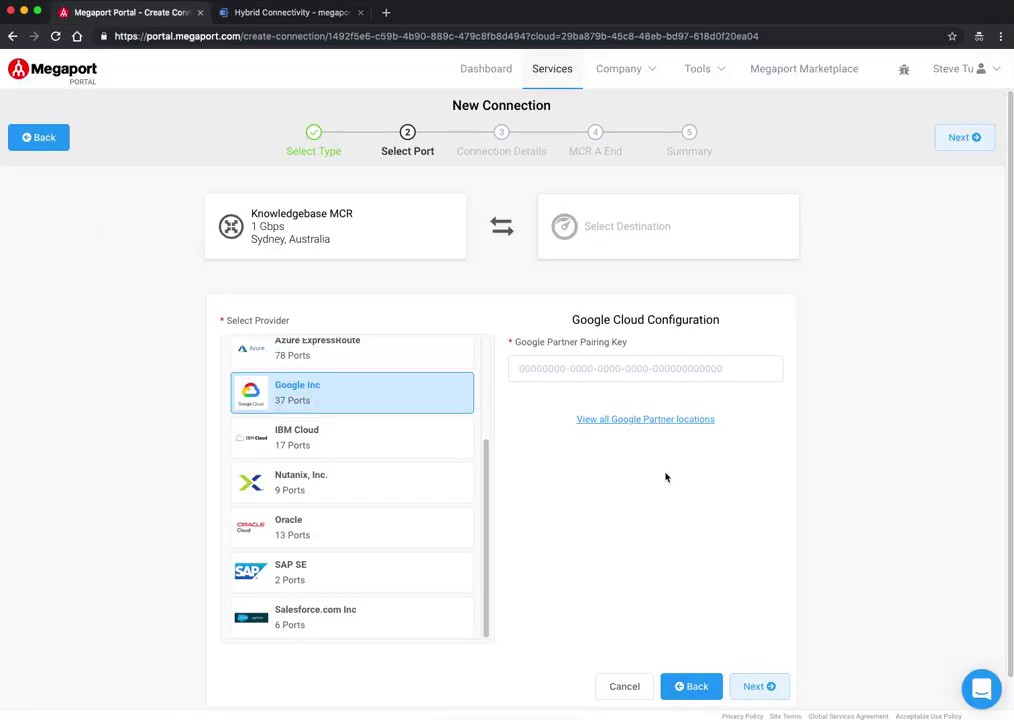
left_click(618, 365)
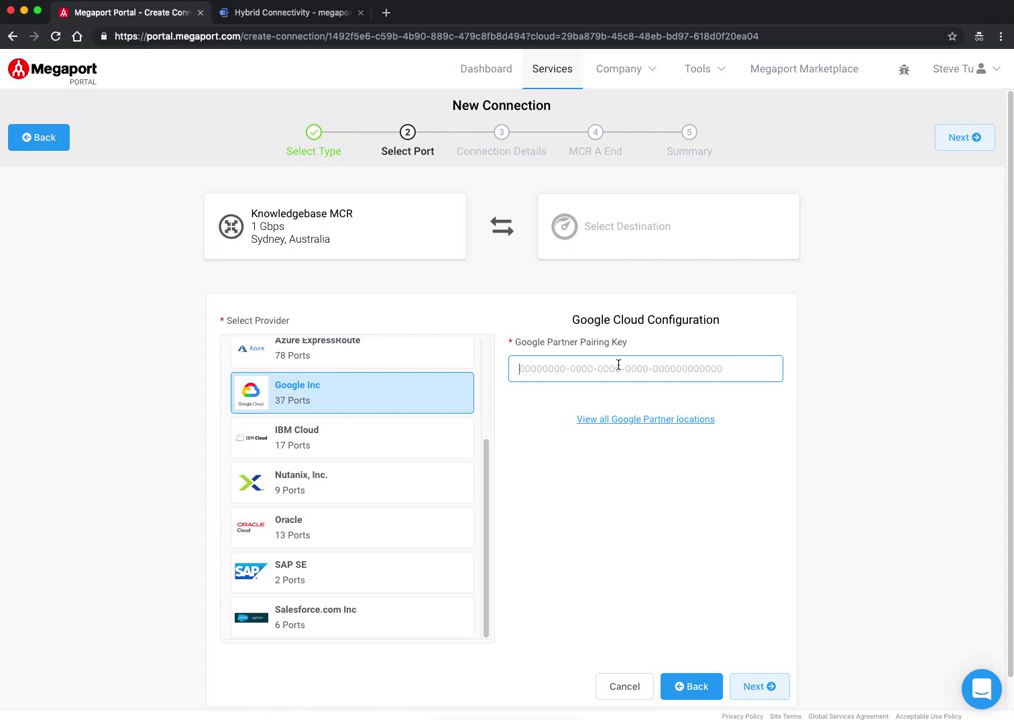
key("super+v")
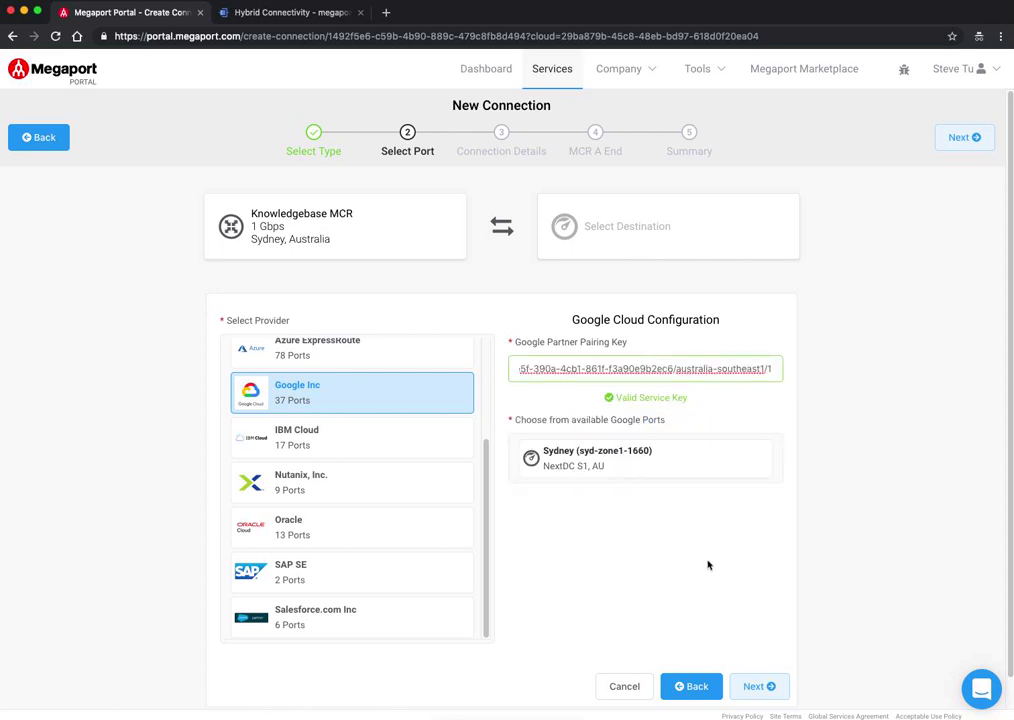
left_click(611, 453)
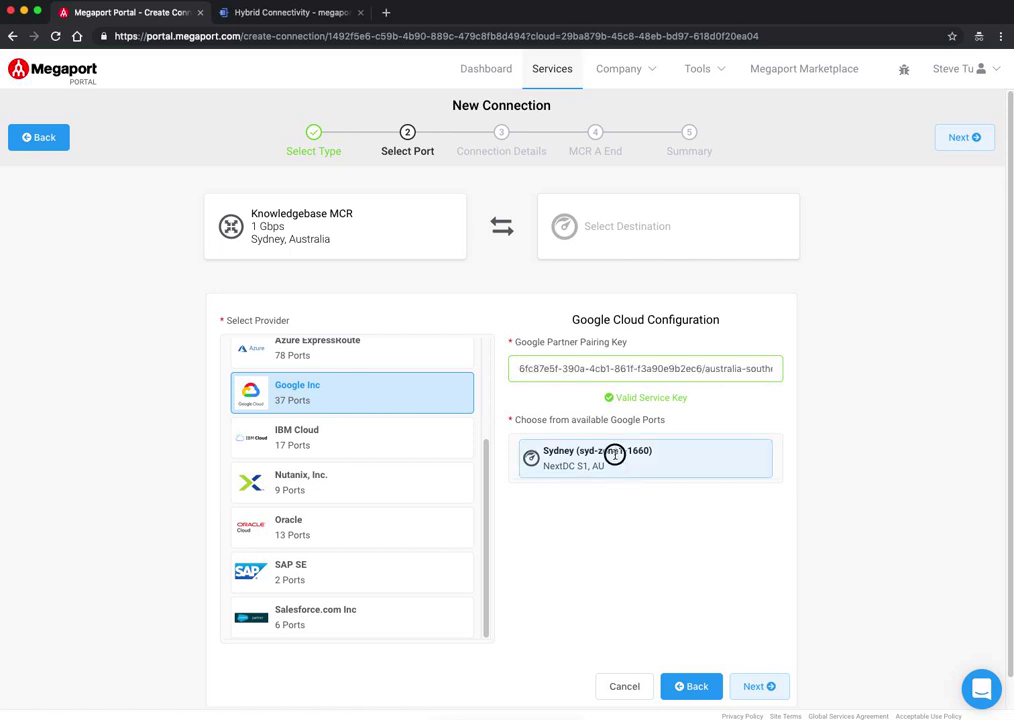
left_click(760, 686)
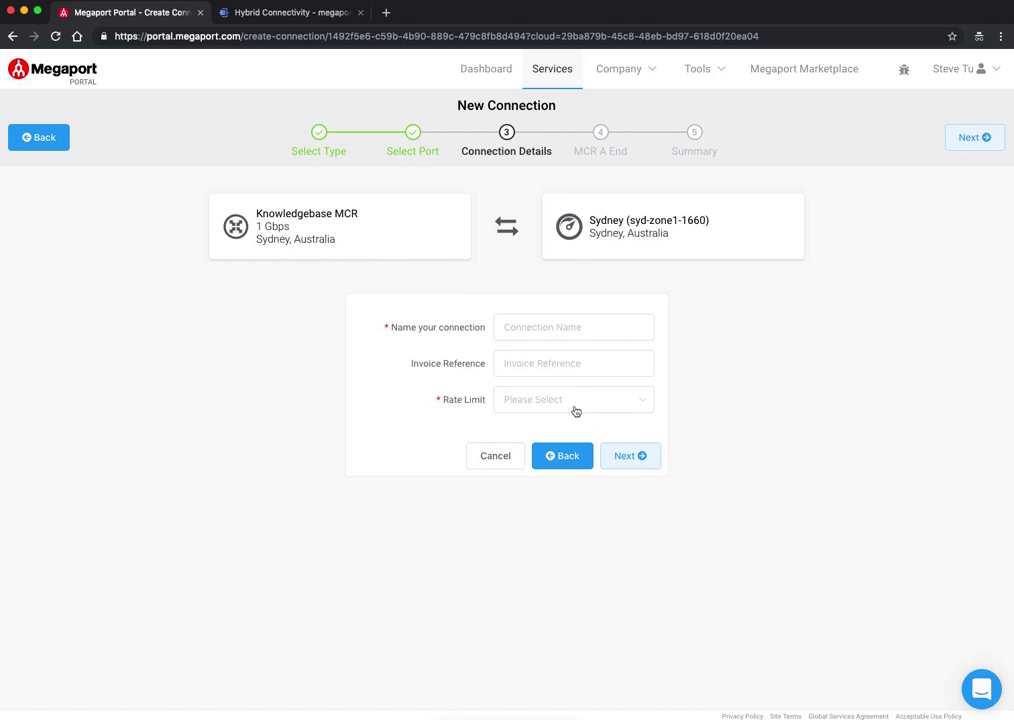
Name the connection GCPConnection01, fill in the invoice reference, and set the rate limit to 50 Mbps.
left_click(539, 328)
type("GCPConnection0")
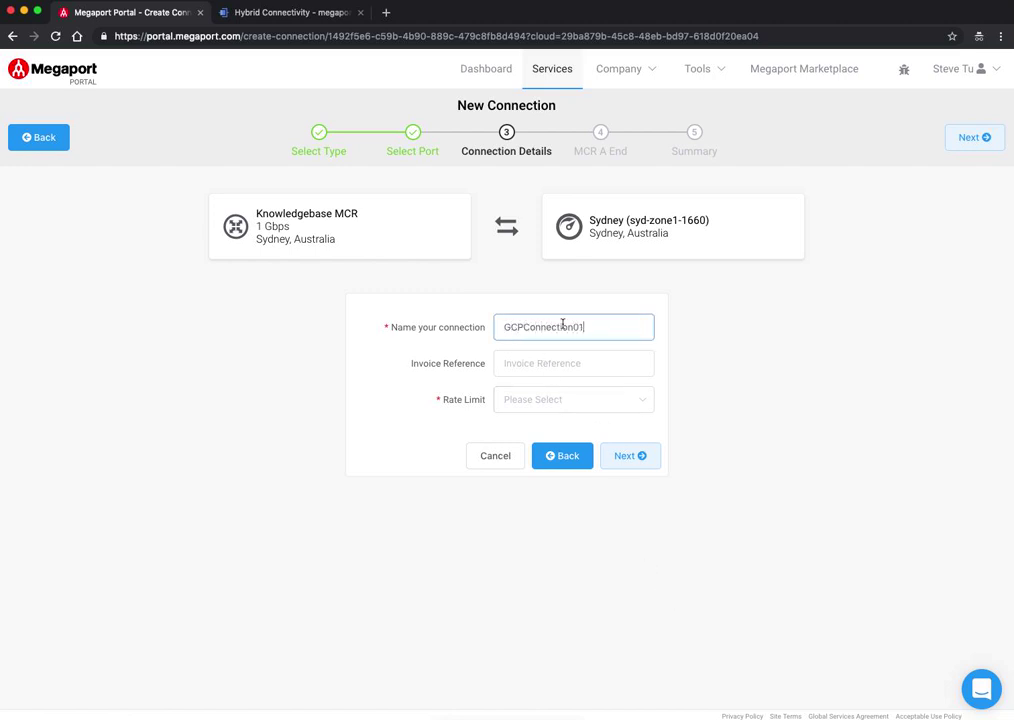
type("1")
left_click(578, 362)
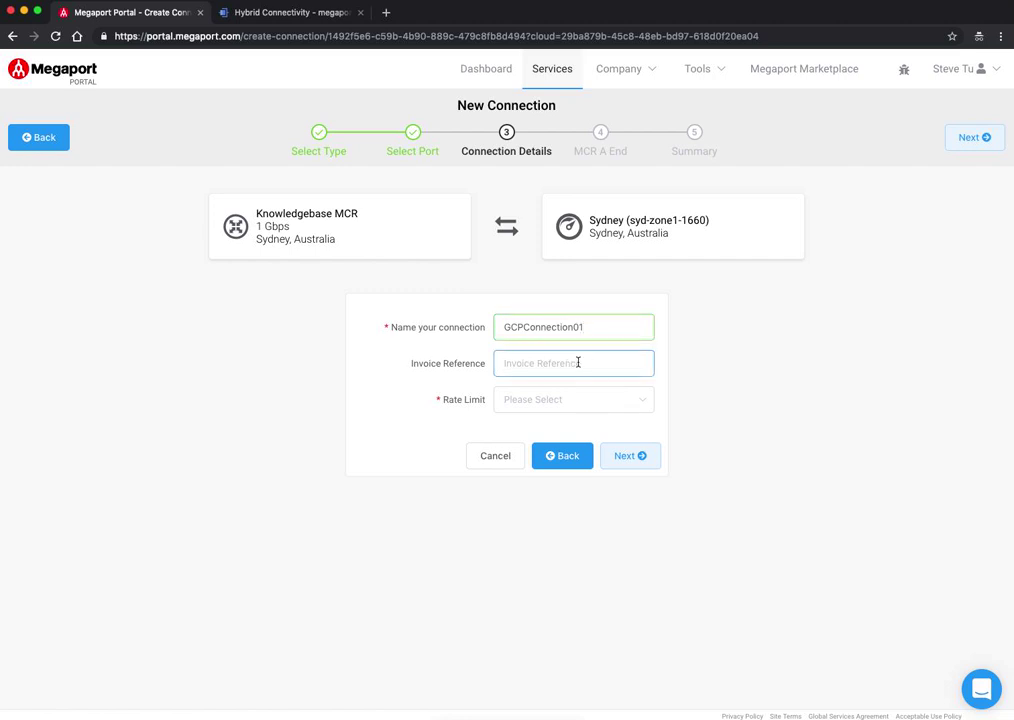
type("PO1234")
left_click(595, 409)
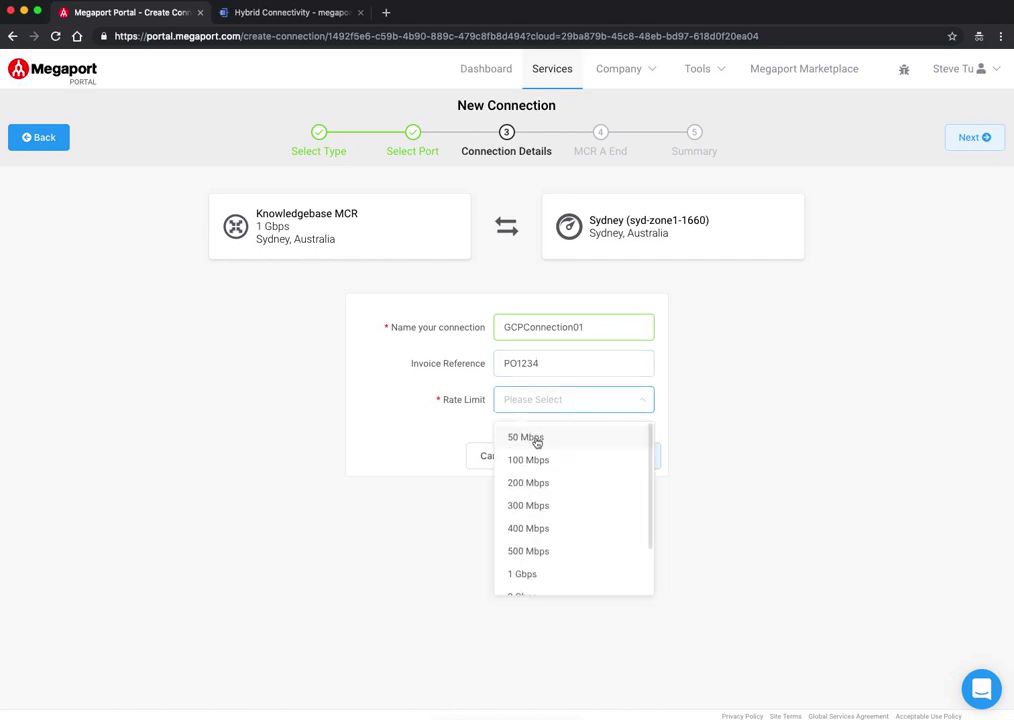
left_click(535, 439)
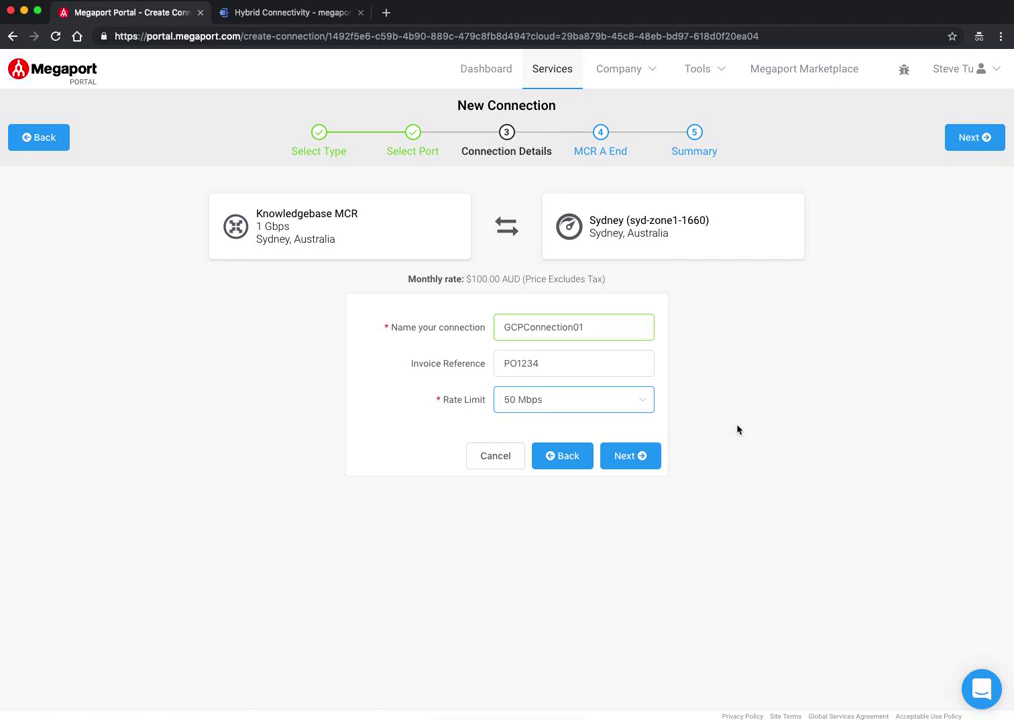
left_click(631, 459)
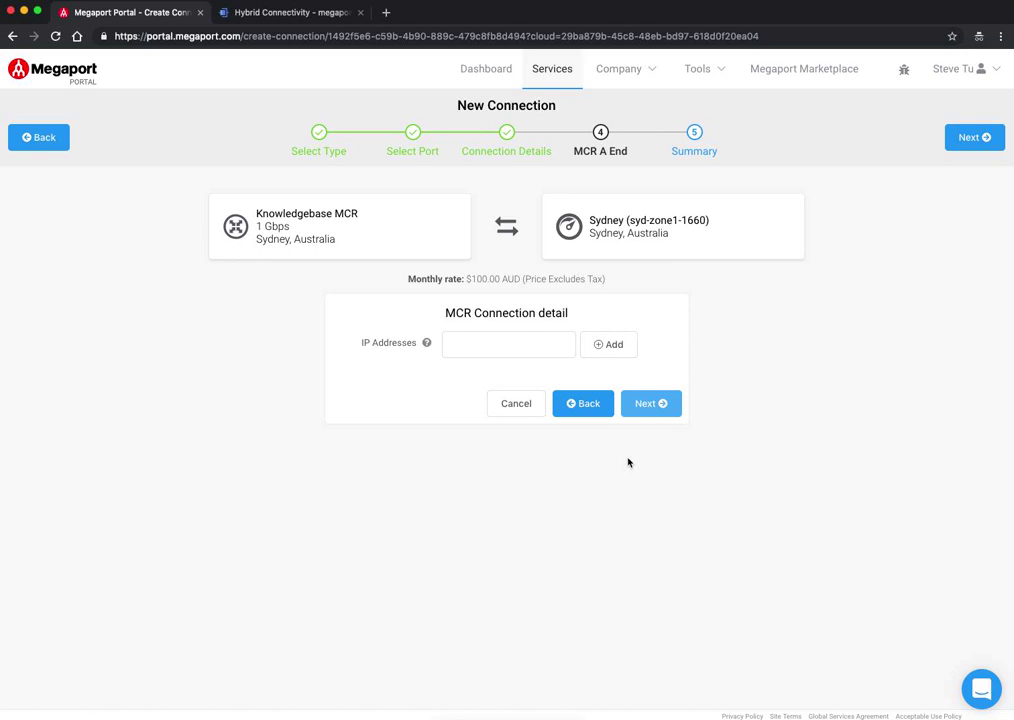
Add the VXC with the MCR IP addresses left blank and order the GCPConnection01 service.
left_click(646, 403)
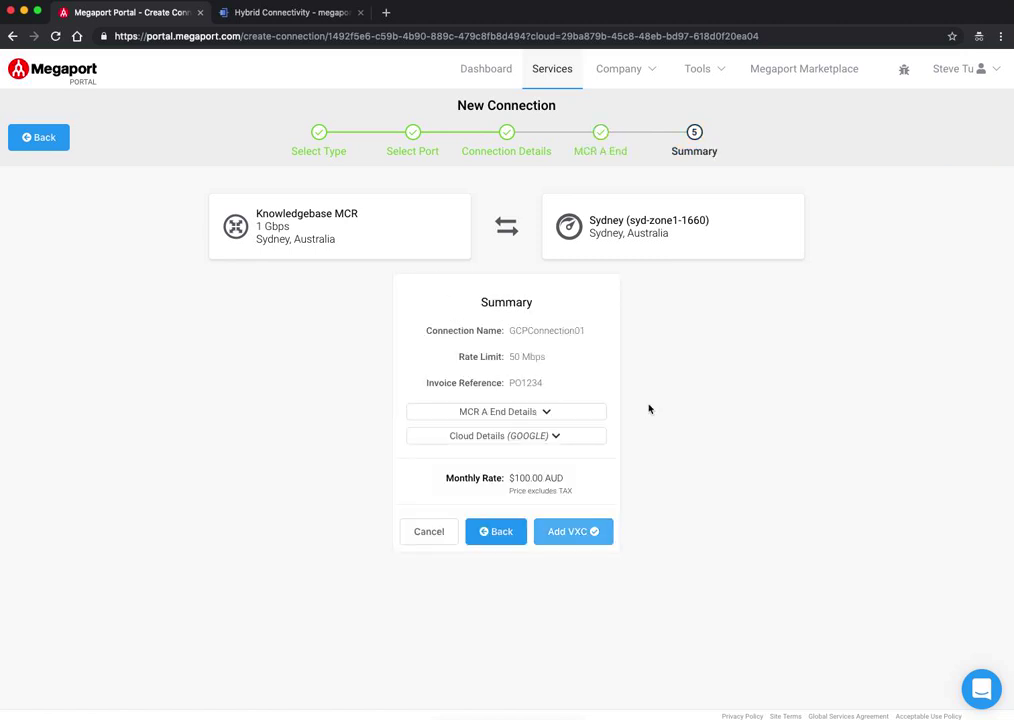
left_click(565, 535)
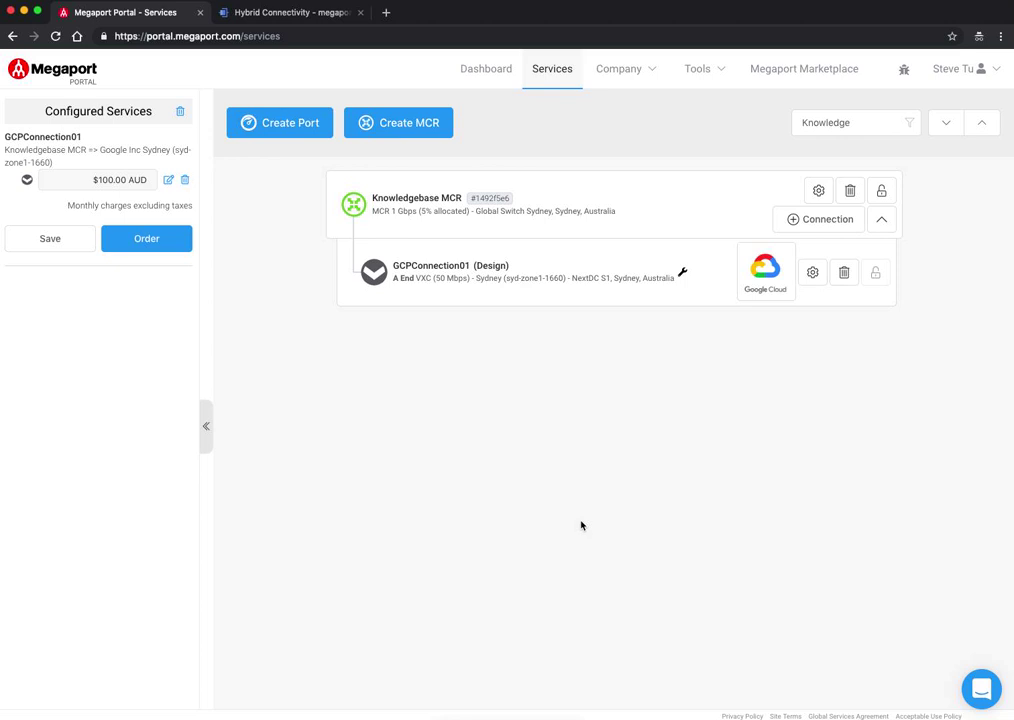
left_click(130, 240)
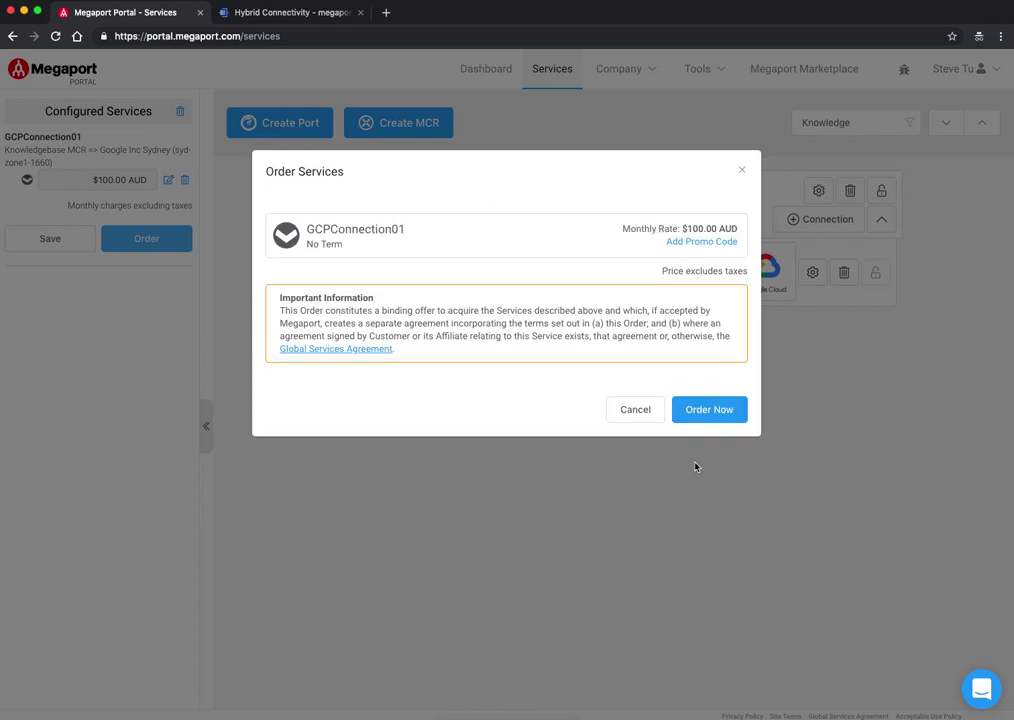
left_click(704, 410)
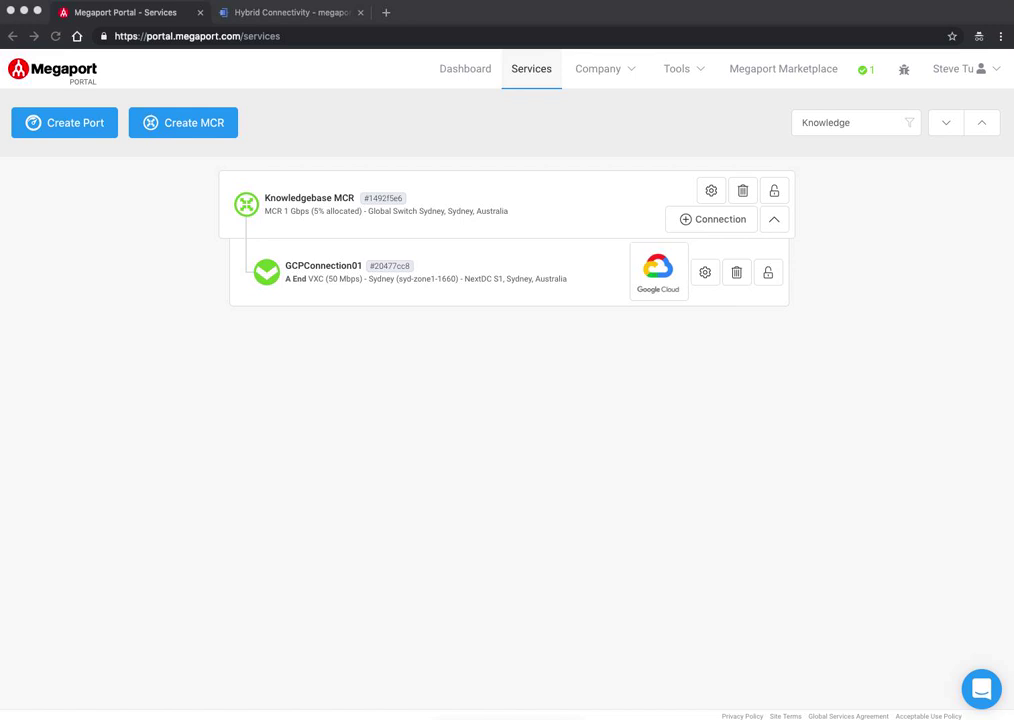
Switch to the Google Cloud console, open the kbvlanattachment01 VLAN attachment and pre-activate it.
left_click(300, 12)
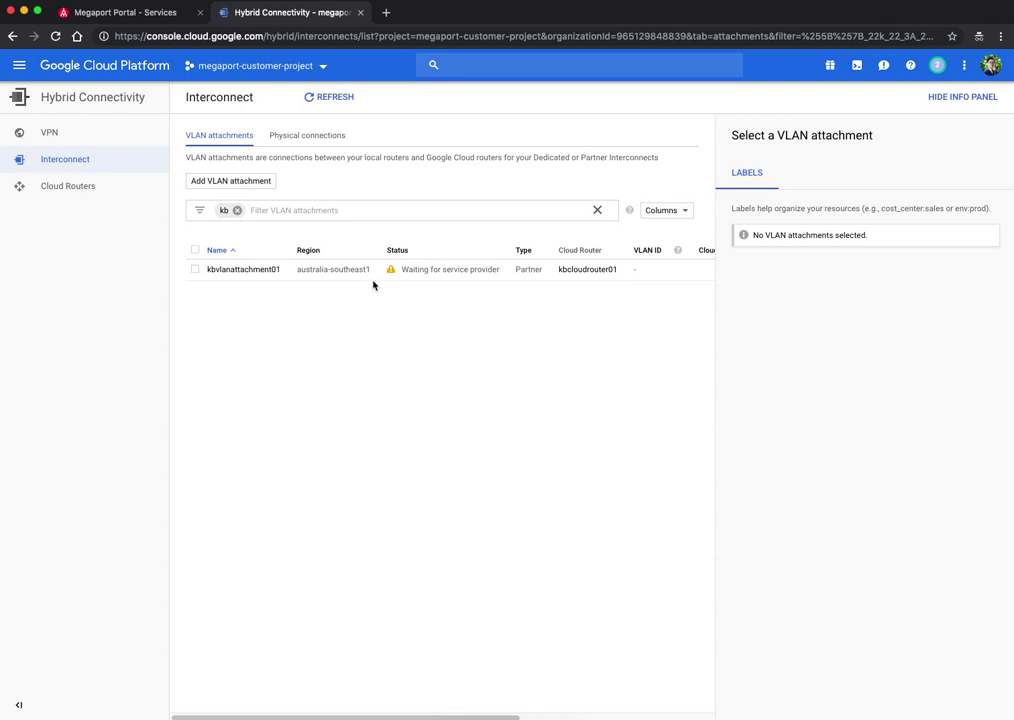
left_click(259, 269)
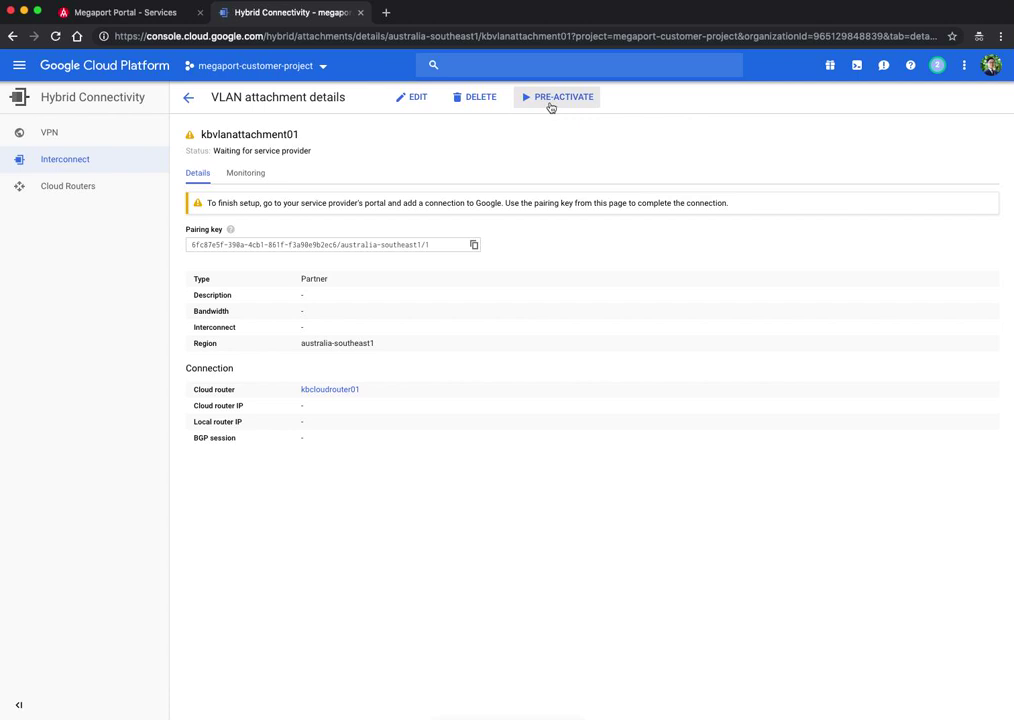
left_click(552, 100)
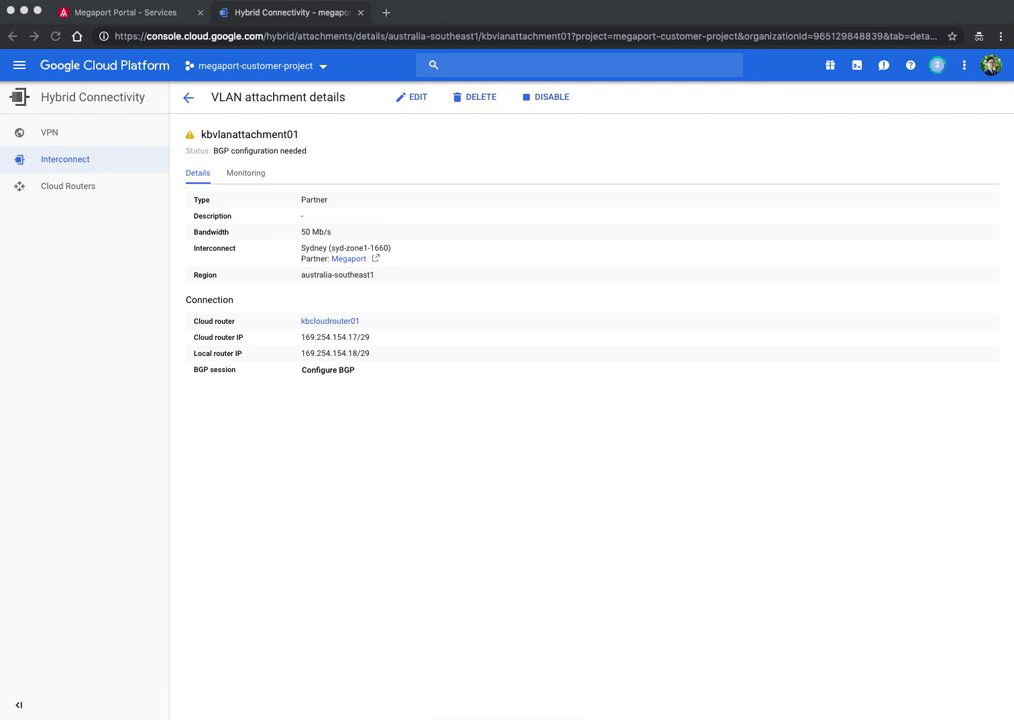
Configure the attachment's BGP session with peer ASN 133937 and save it.
left_click(325, 371)
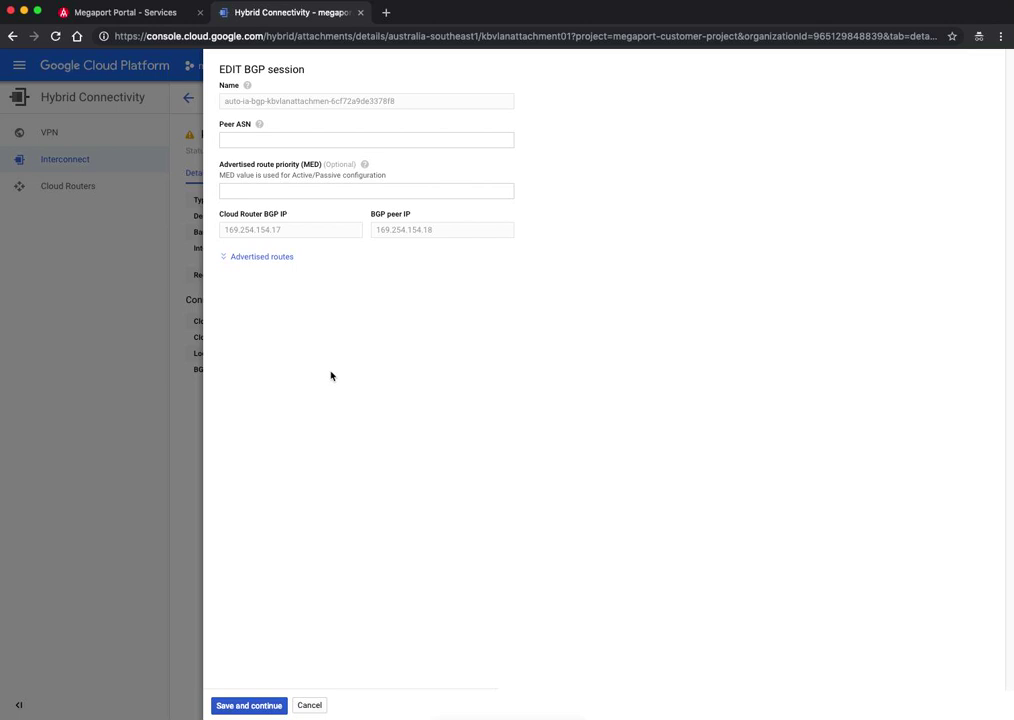
left_click(313, 141)
type("133937")
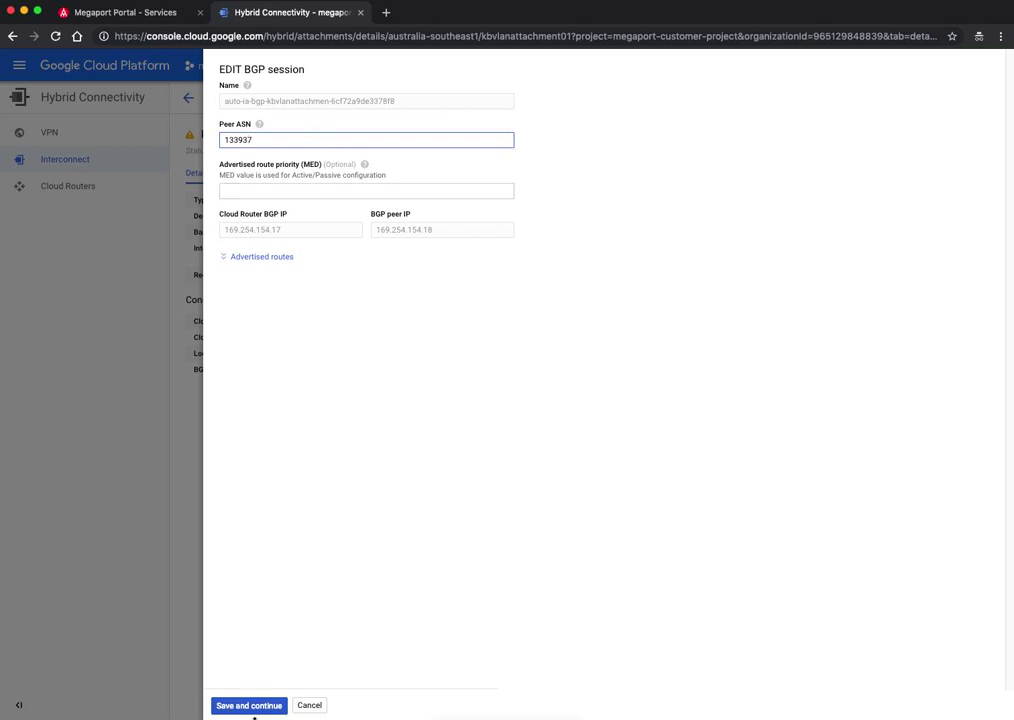
left_click(246, 705)
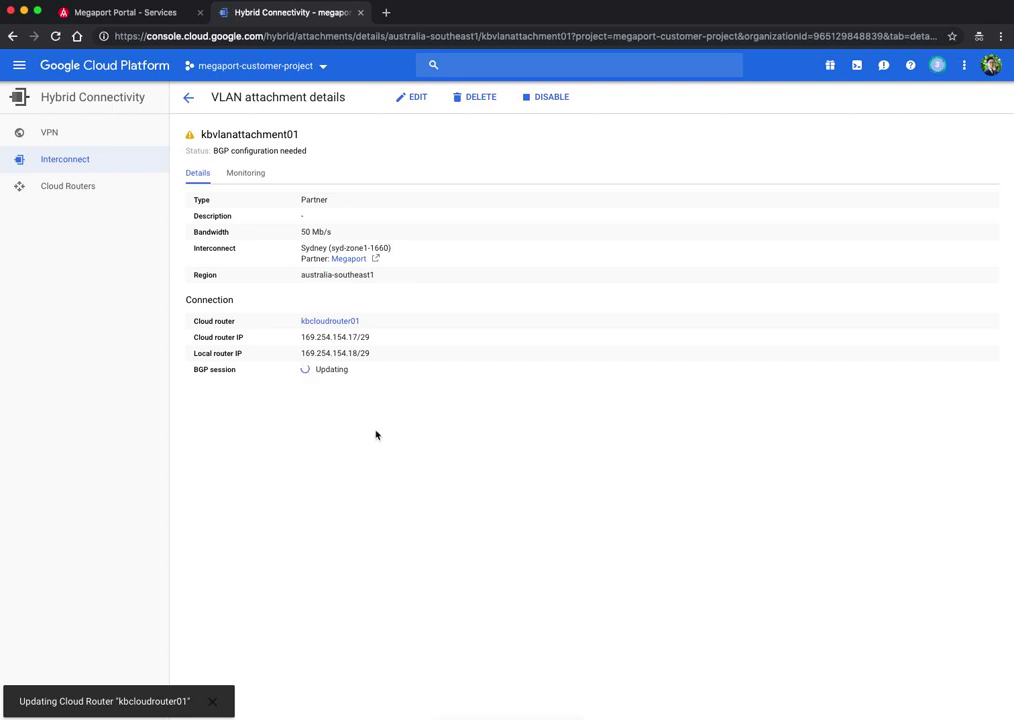
Copy the attachment's local router IP, 169.254.154.18/29, and add it as an A End IP address of GCPConnection01 in the Megaport portal.
left_click(302, 353)
left_click_drag(302, 353, 376, 353)
right_click(364, 352)
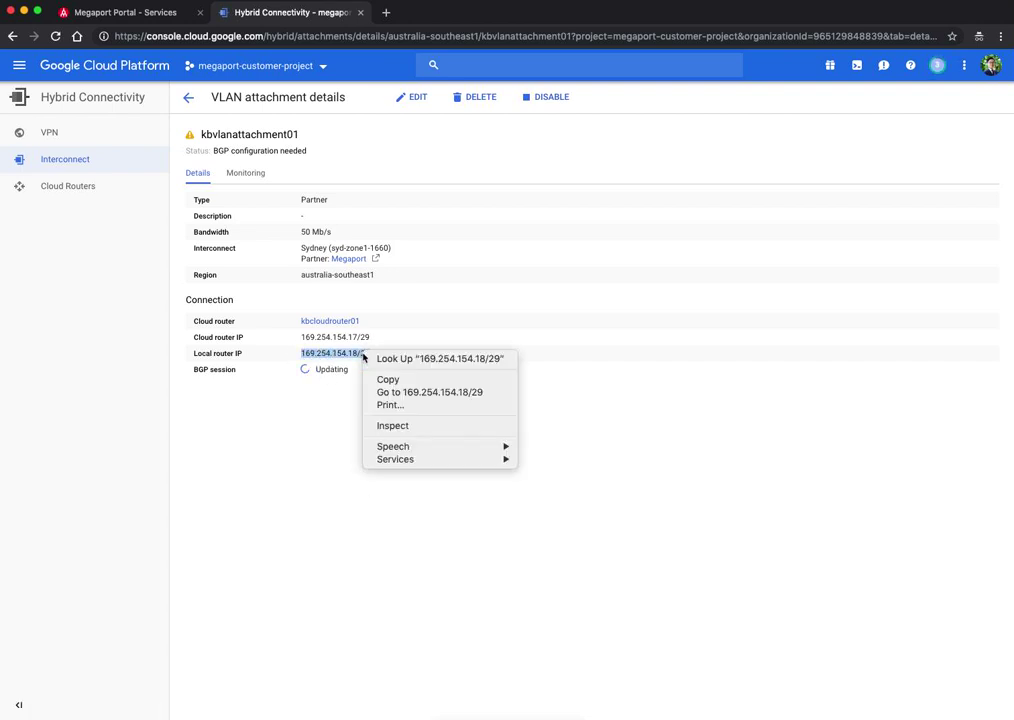
left_click(400, 379)
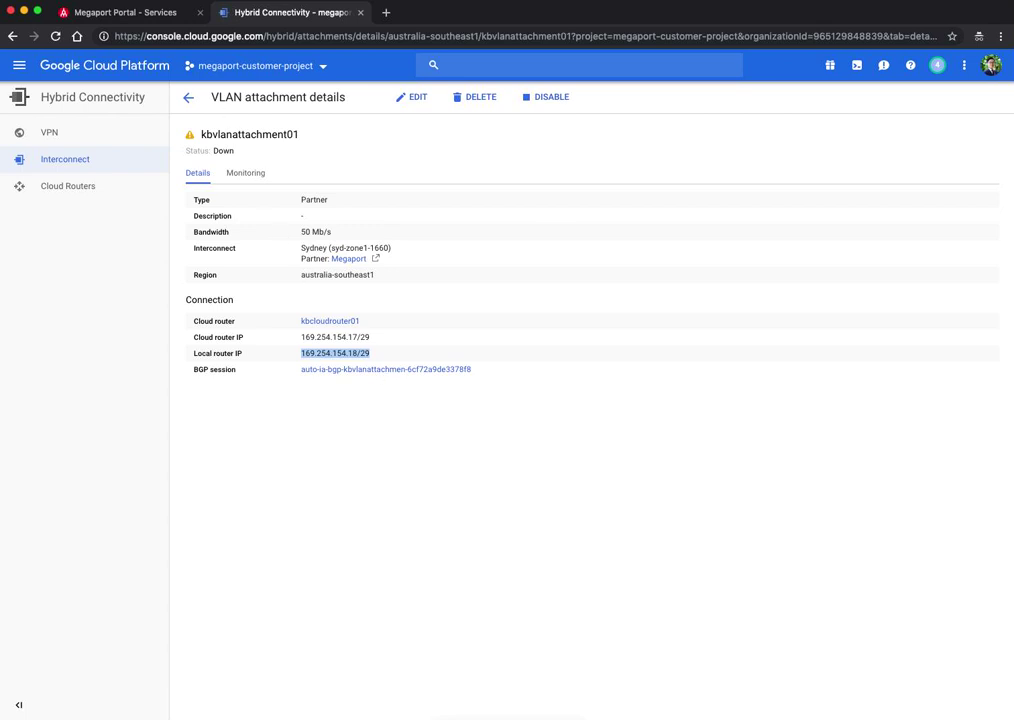
left_click(136, 13)
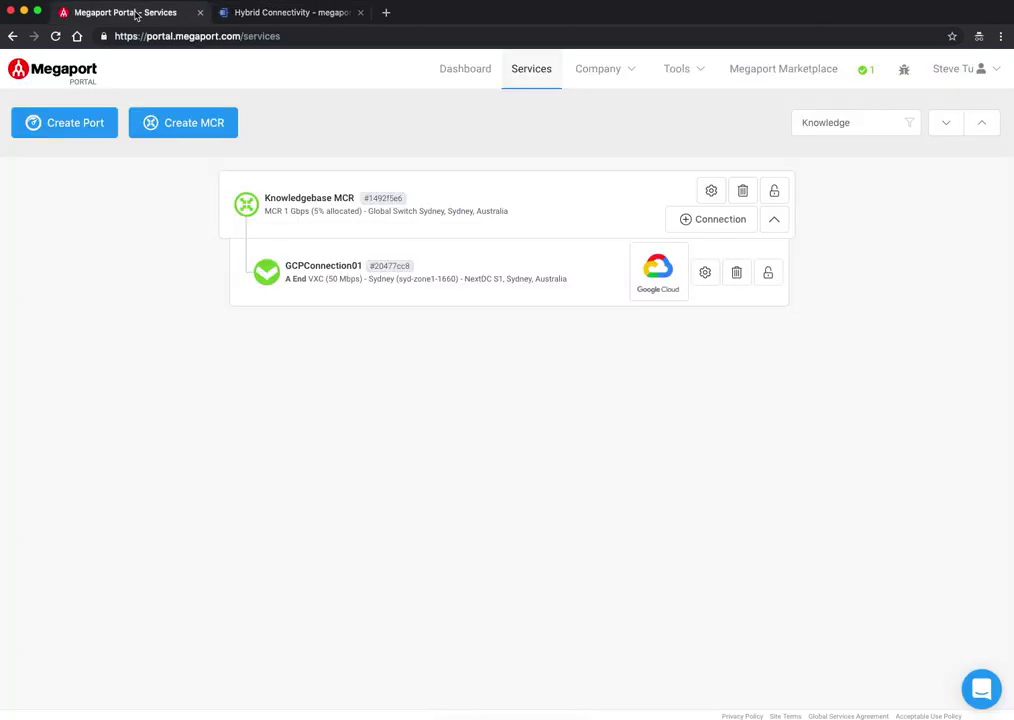
left_click(321, 283)
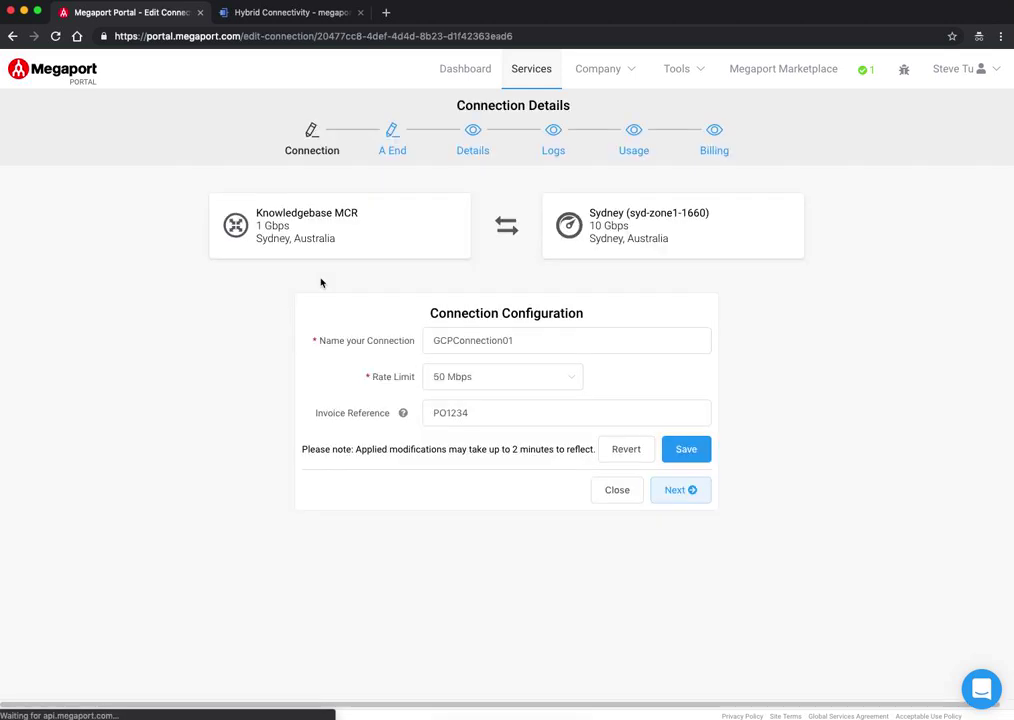
left_click(397, 143)
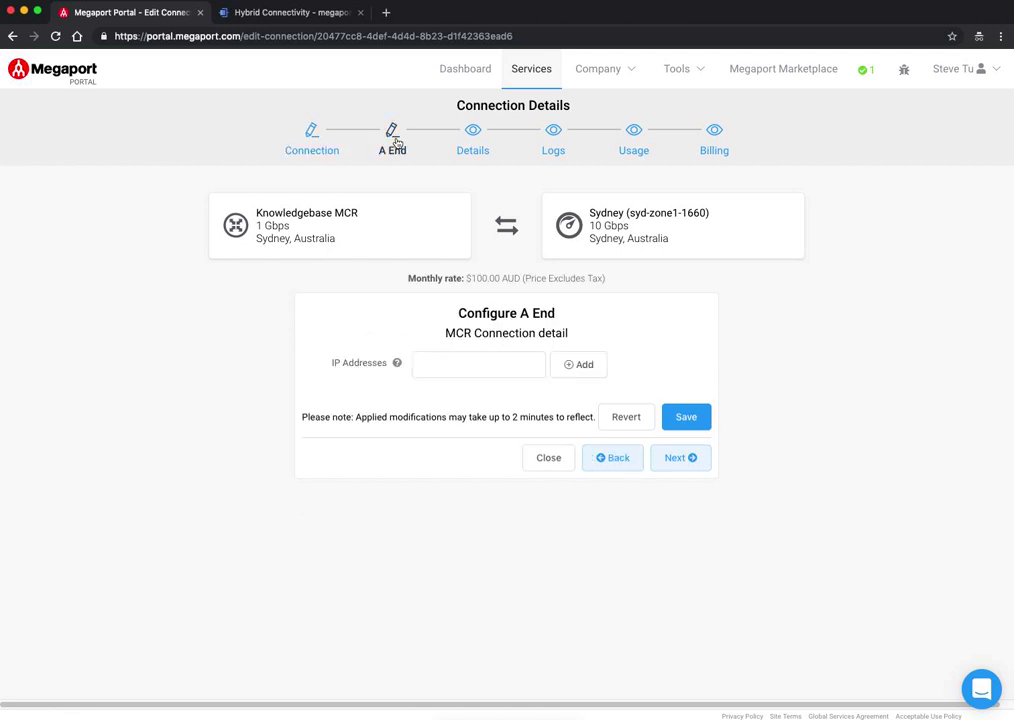
left_click(455, 363)
key("super+v")
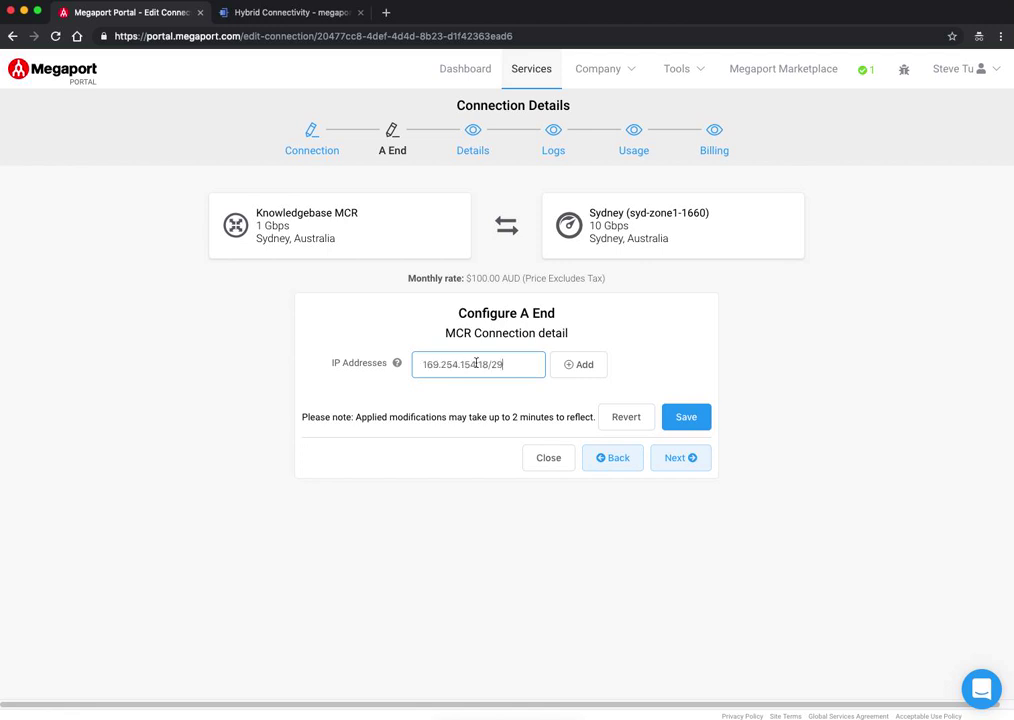
left_click(580, 367)
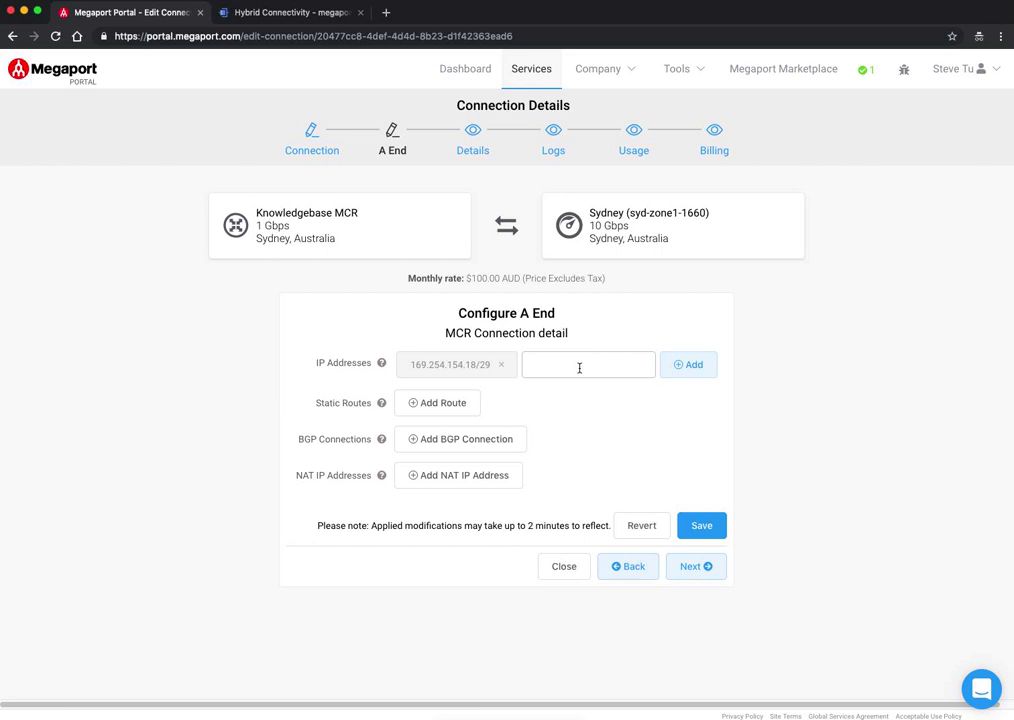
Start a new BGP connection on the A End with local IP 169.254.154.18 and peer IP 169.254.154.17/29.
left_click(444, 439)
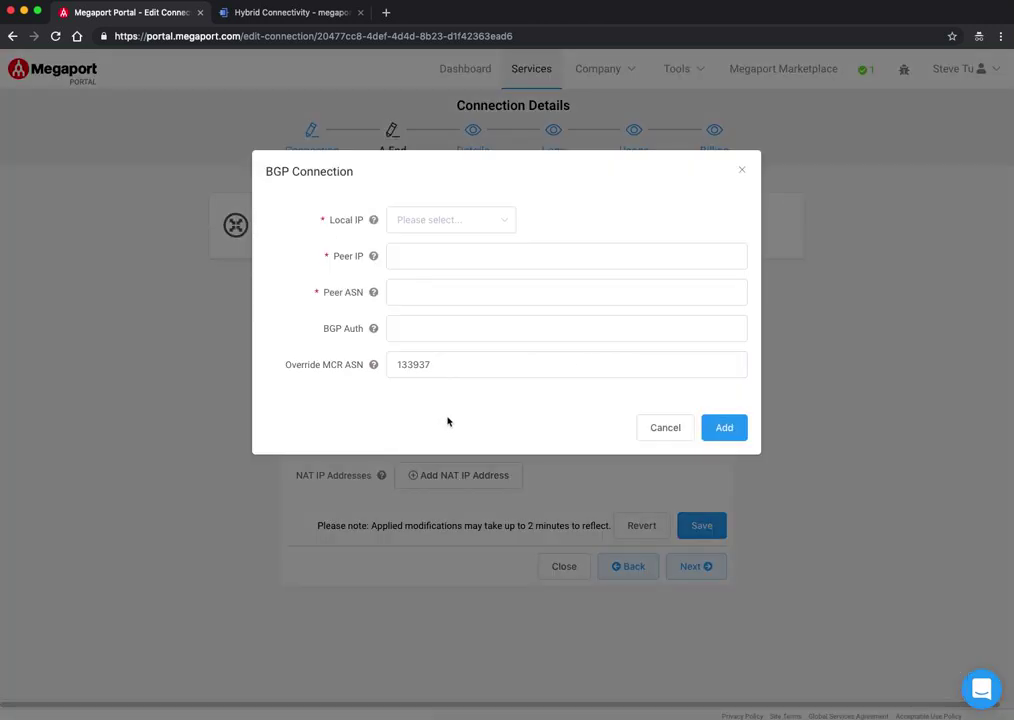
left_click(455, 222)
left_click(446, 256)
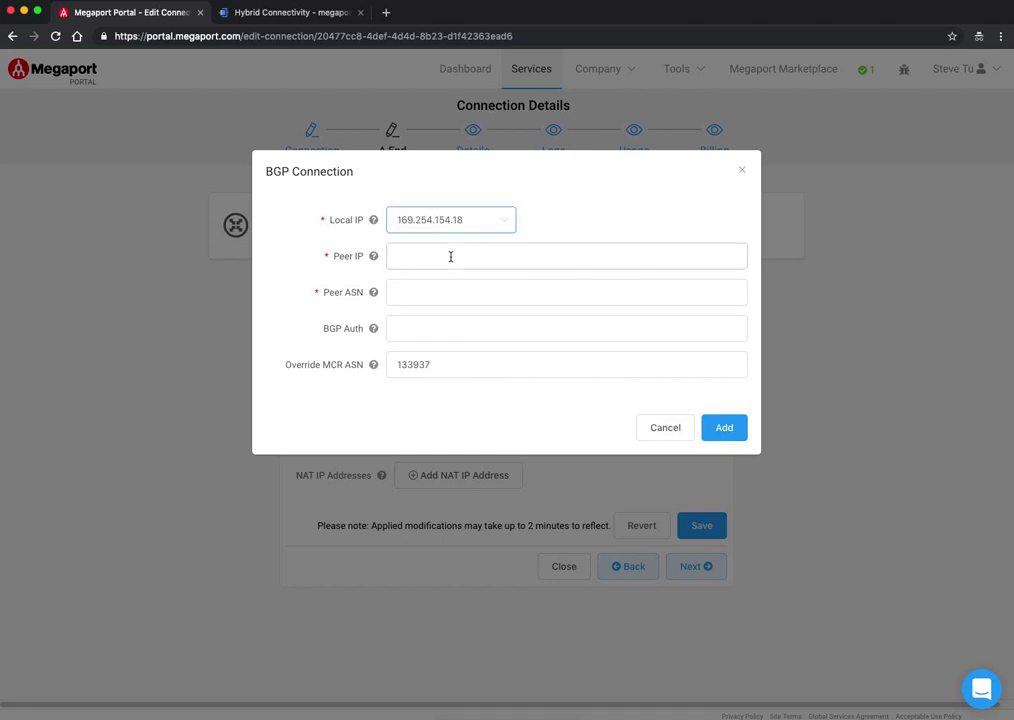
left_click(450, 257)
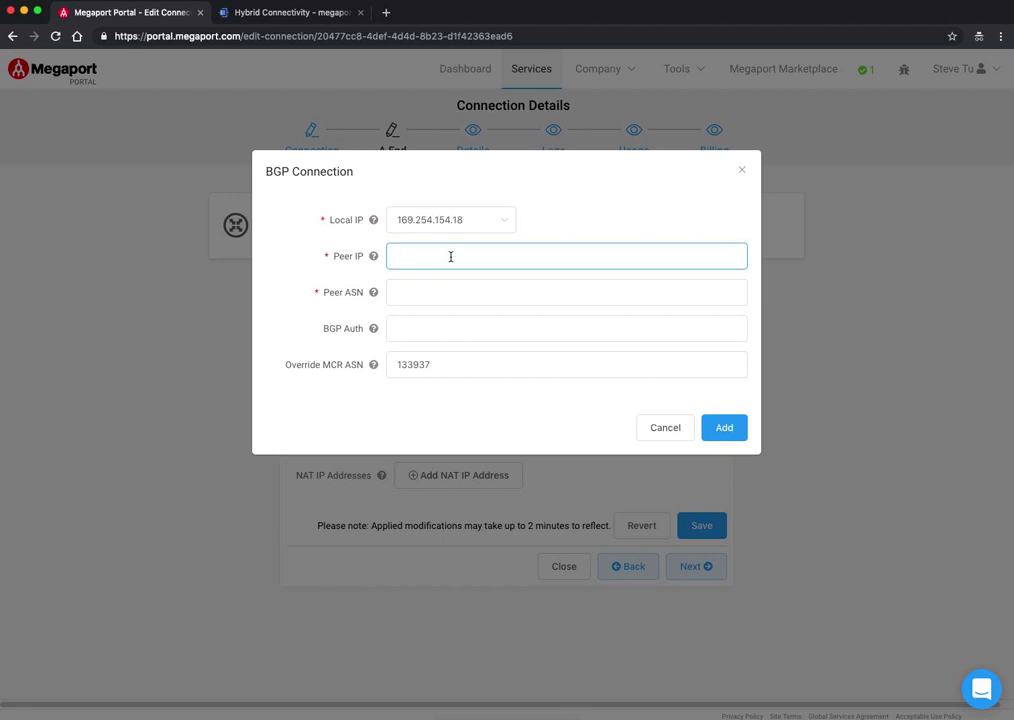
key("super+v")
type("/29")
key("Left")
key("Left")
key("Left")
key("BackSpace")
type("7")
Set the peer ASN to 16550, add the BGP connection and save the A End configuration.
left_click(464, 294)
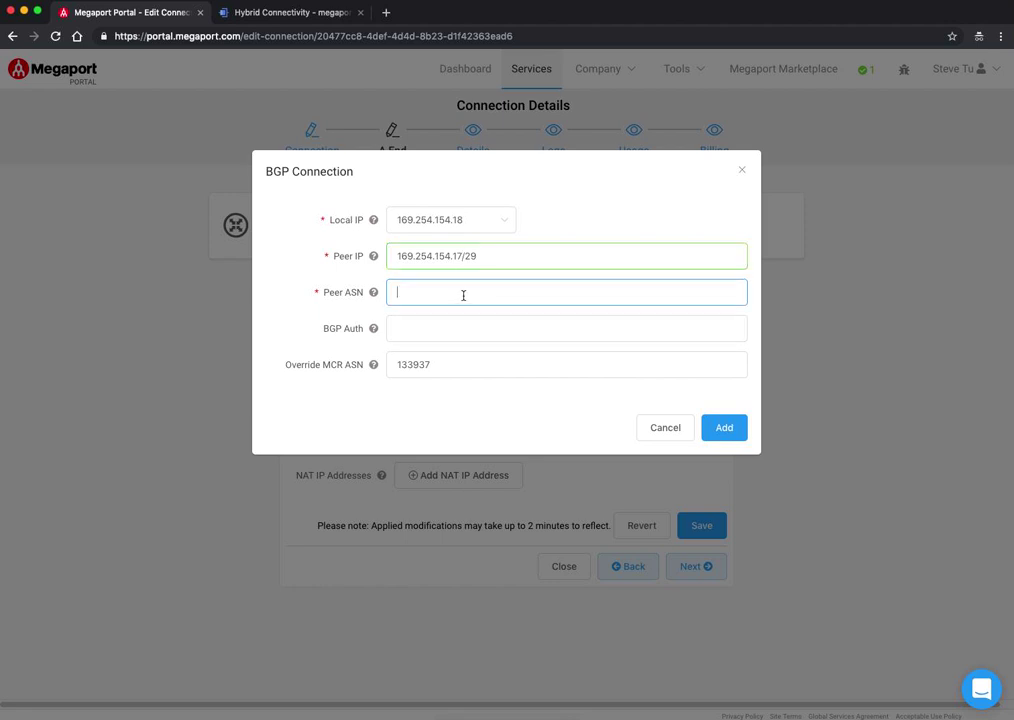
type("16550")
left_click(726, 429)
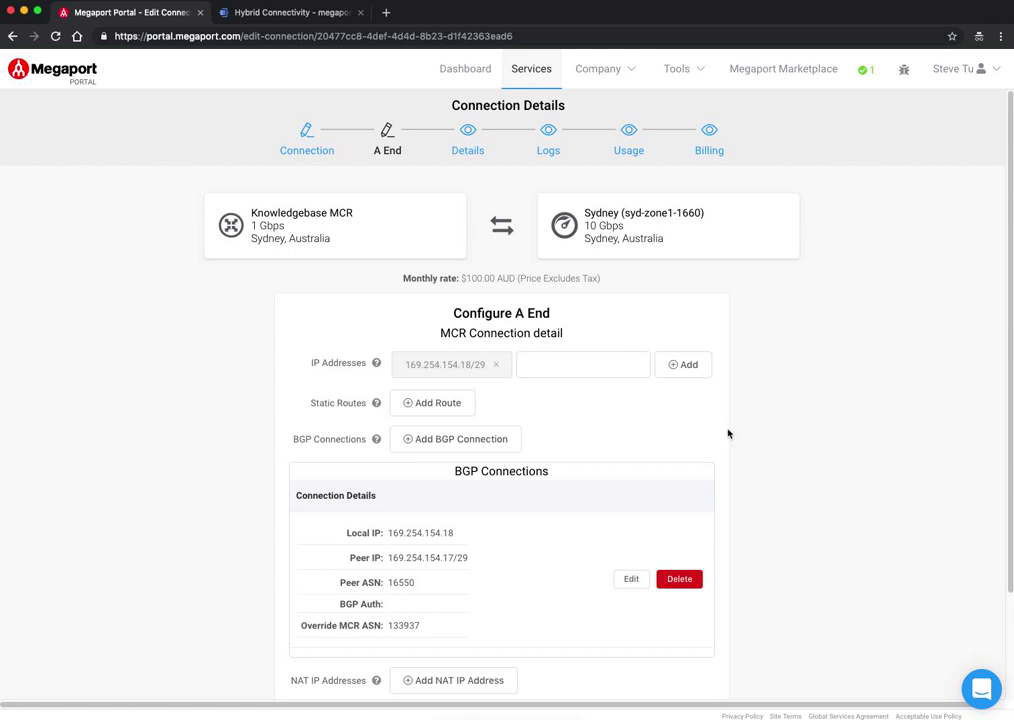
scroll(715, 550, "down", 3)
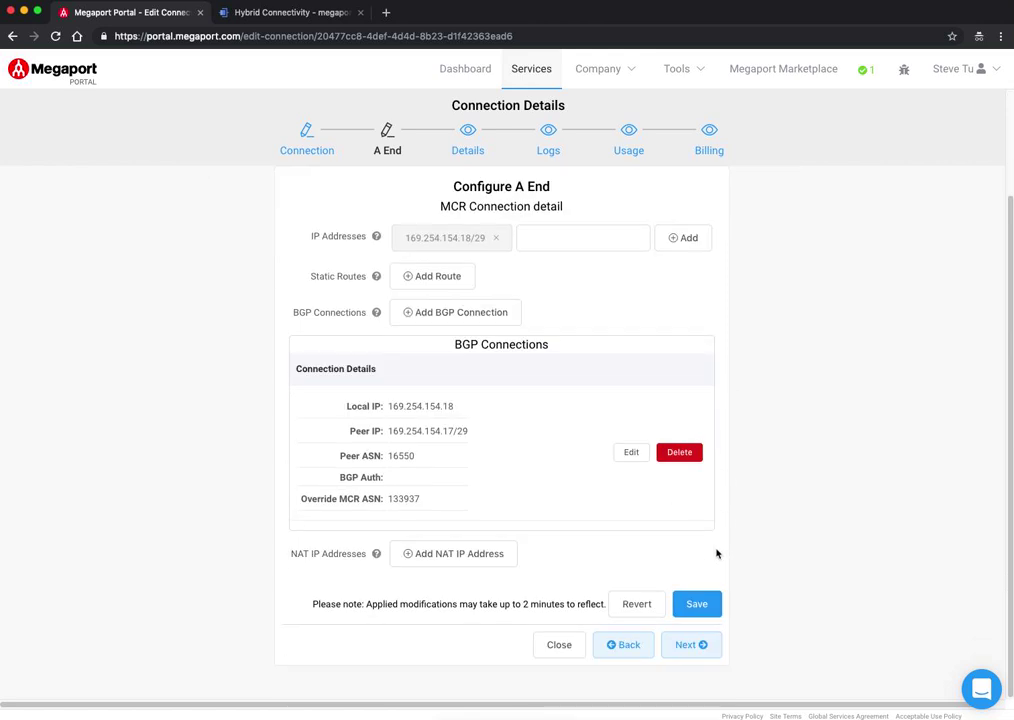
left_click(696, 606)
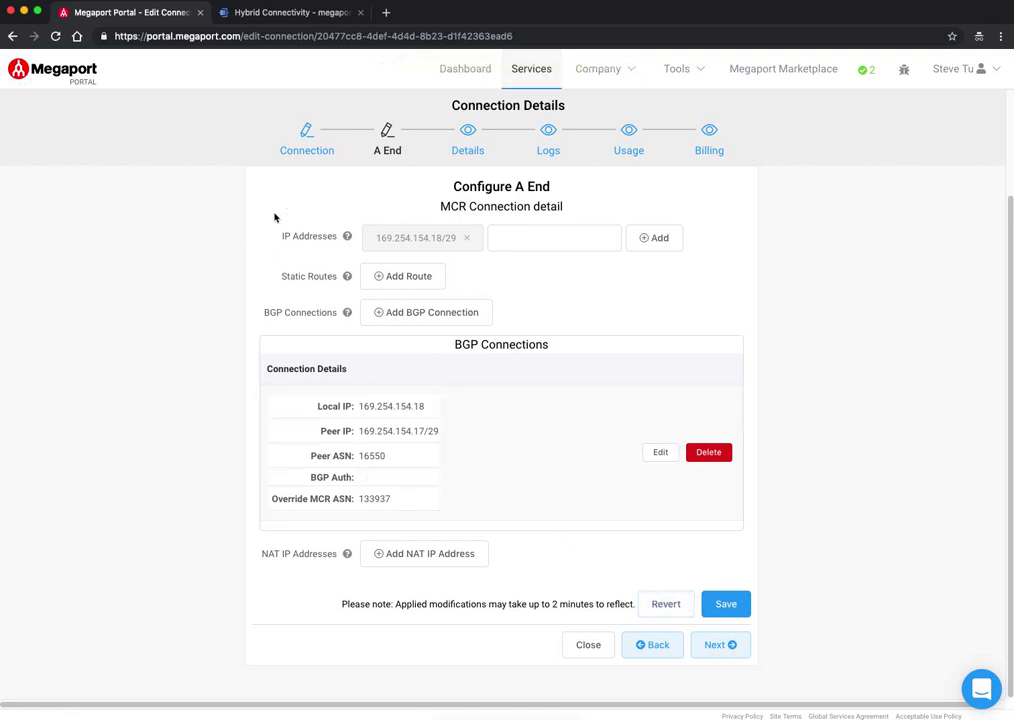
Check the VLAN attachment's status in the Google Cloud console, and close the connection details in the Megaport portal.
left_click(271, 13)
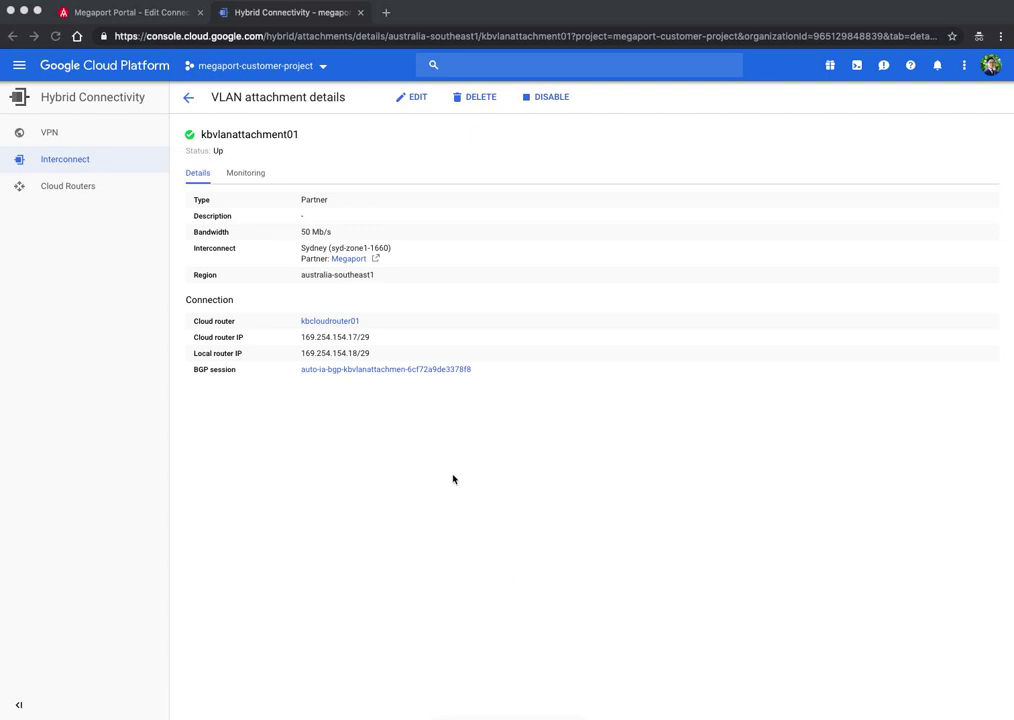
left_click(177, 18)
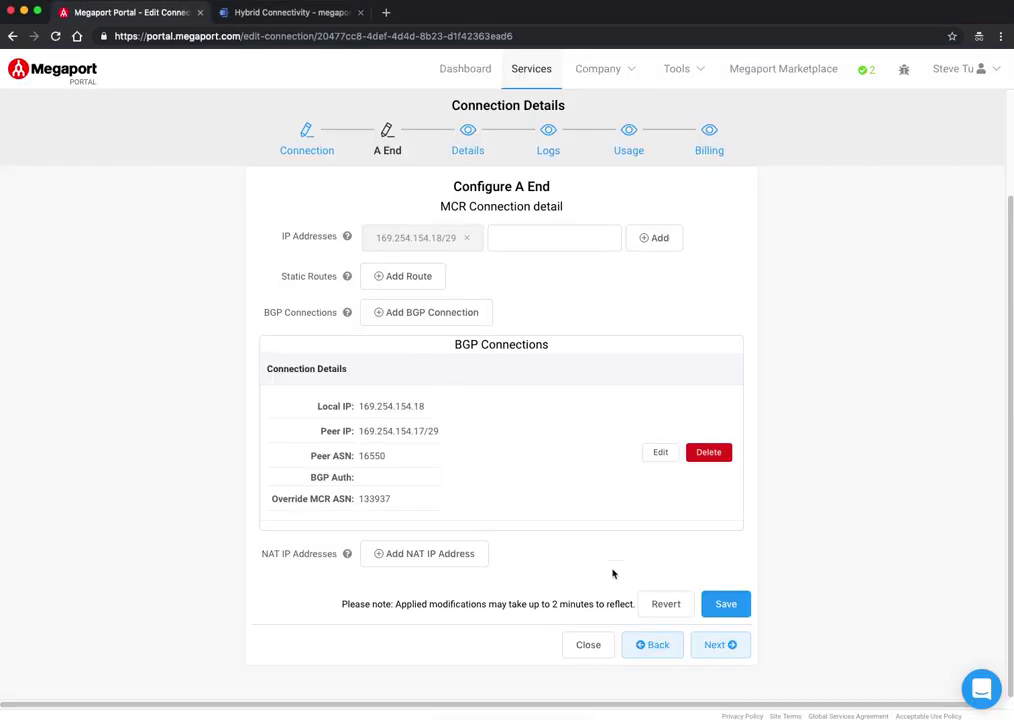
left_click(587, 645)
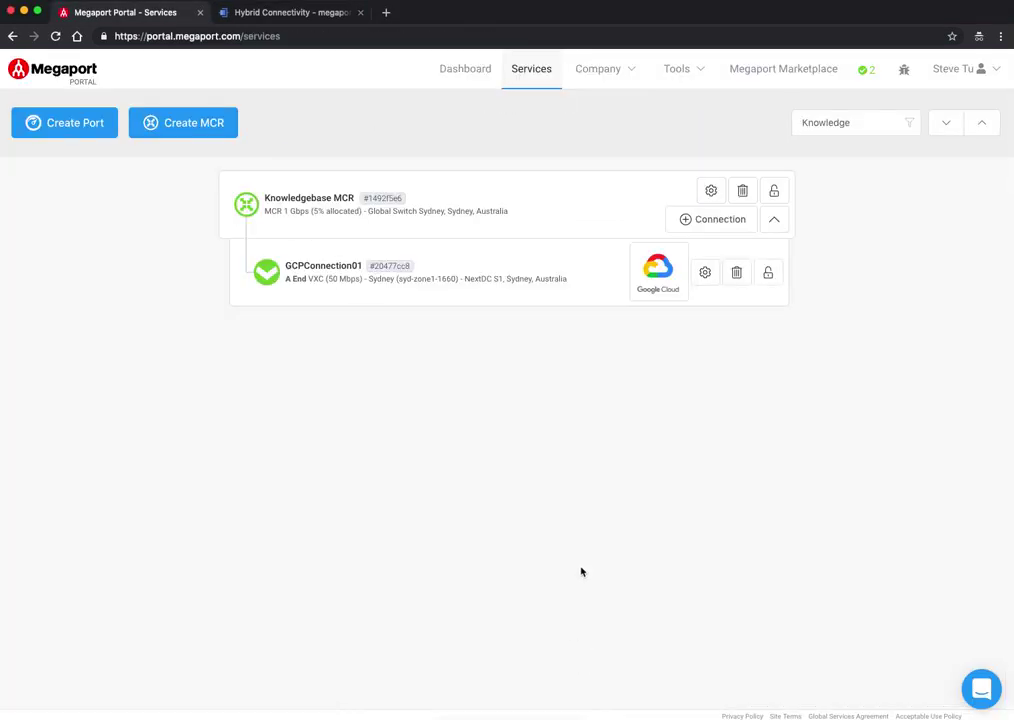